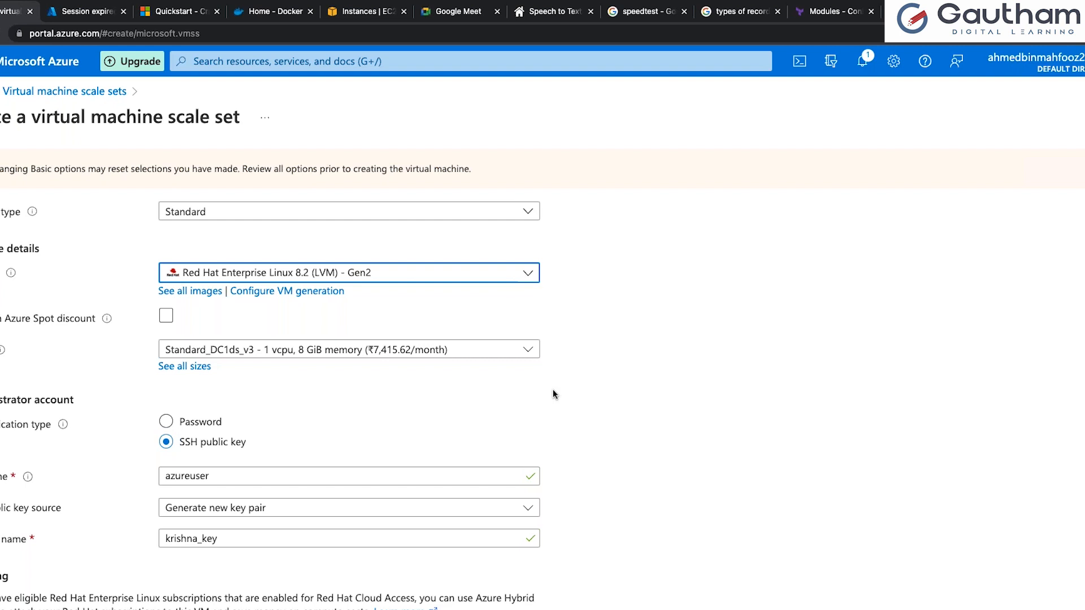
Set the SSH public key source to use an existing key stored in Azure and choose Linux_key.
{"action": "left_click", "coordinate": [390, 458]}
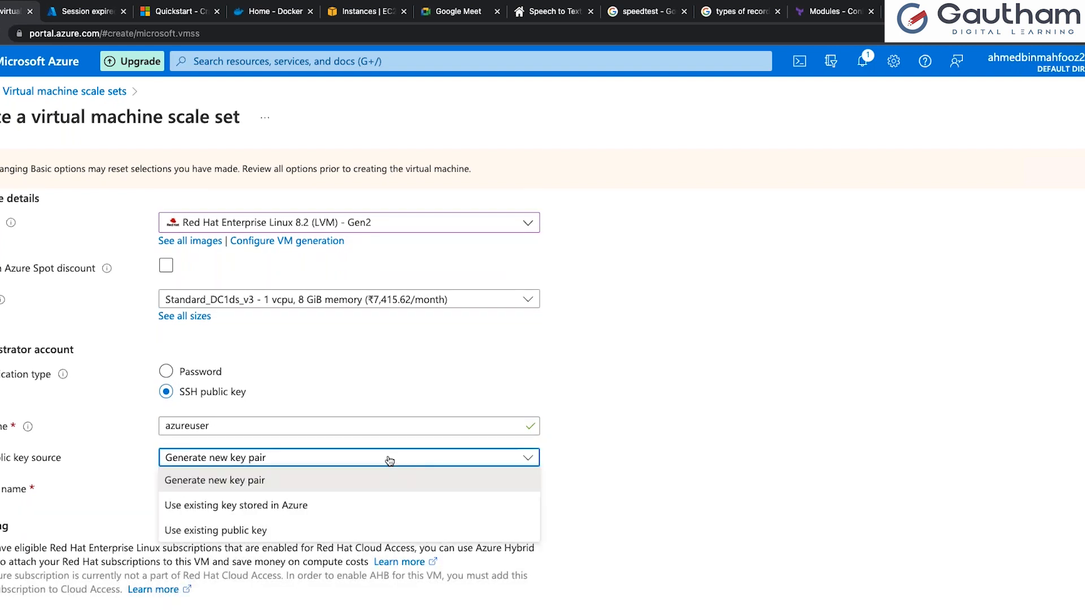
{"action": "left_click", "coordinate": [348, 504]}
{"action": "left_click", "coordinate": [315, 491]}
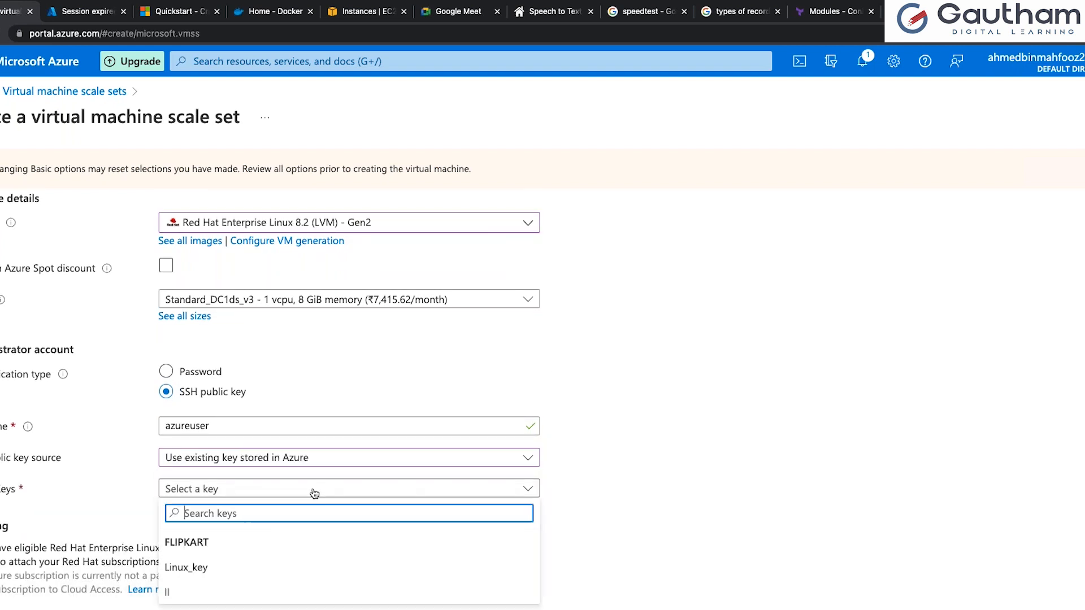
{"action": "left_click", "coordinate": [273, 566]}
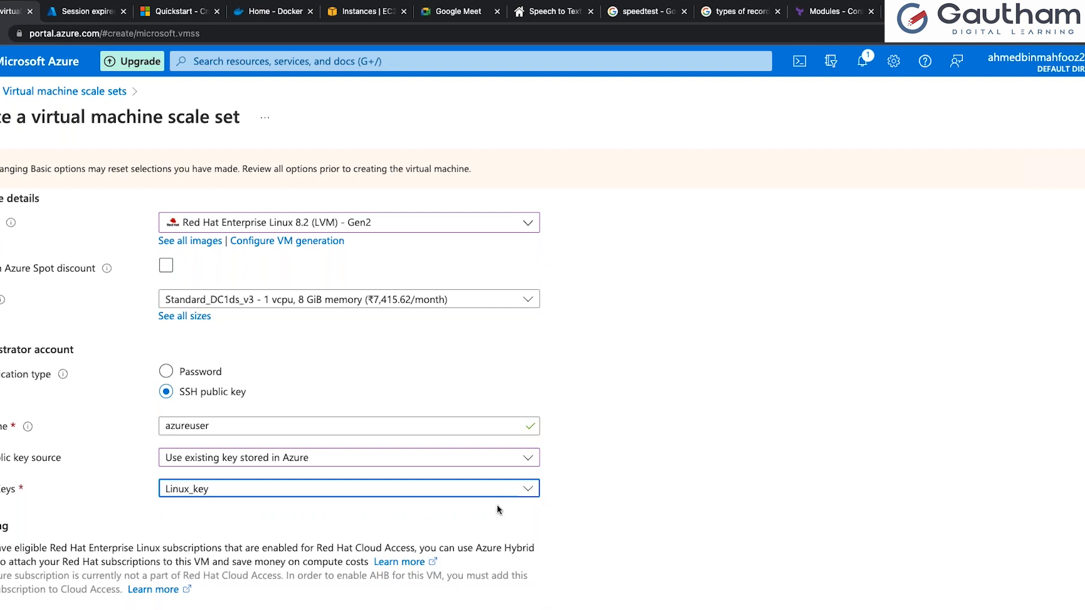
Review the scale set's basic details and its Disks and Networking settings, and open the Scaling settings.
{"action": "scroll", "coordinate": [519, 384], "scroll_direction": "up", "scroll_amount": 8}
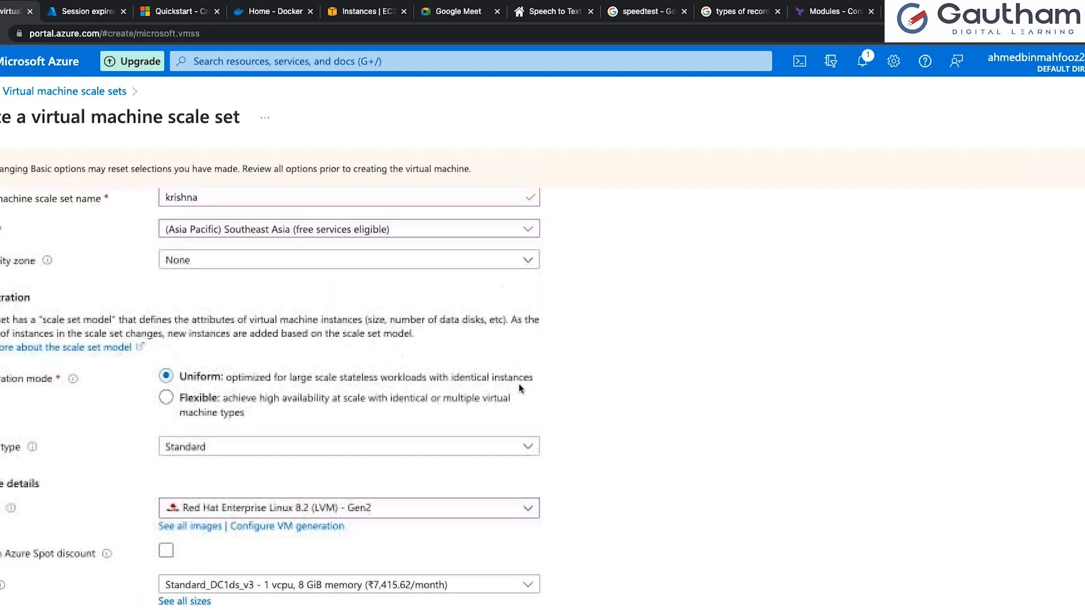
{"action": "scroll", "coordinate": [518, 384], "scroll_direction": "up", "scroll_amount": 5}
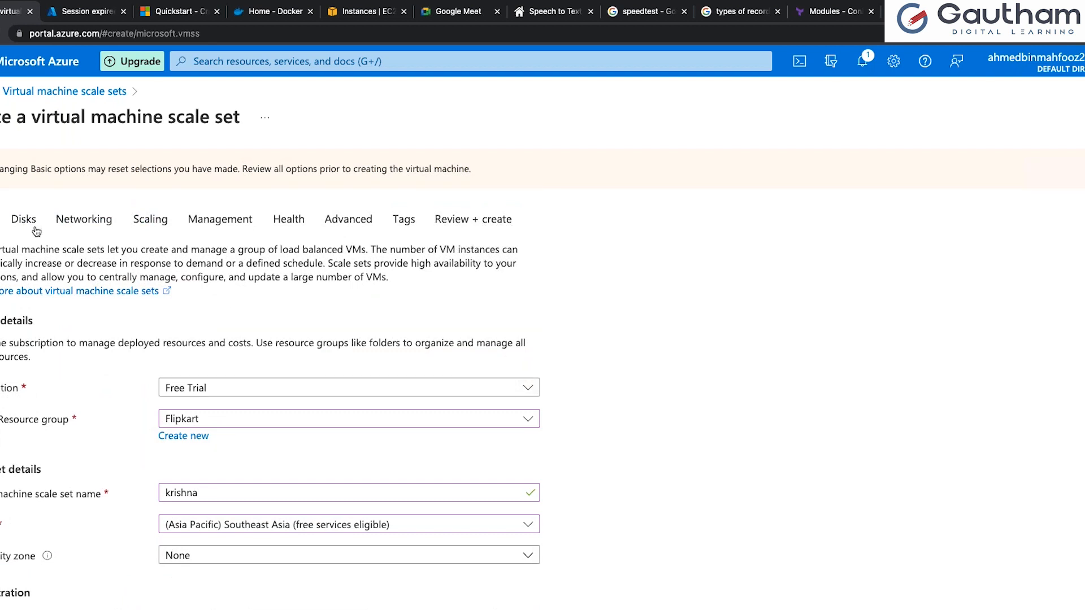
{"action": "scroll", "coordinate": [36, 232], "scroll_direction": "down", "scroll_amount": 13}
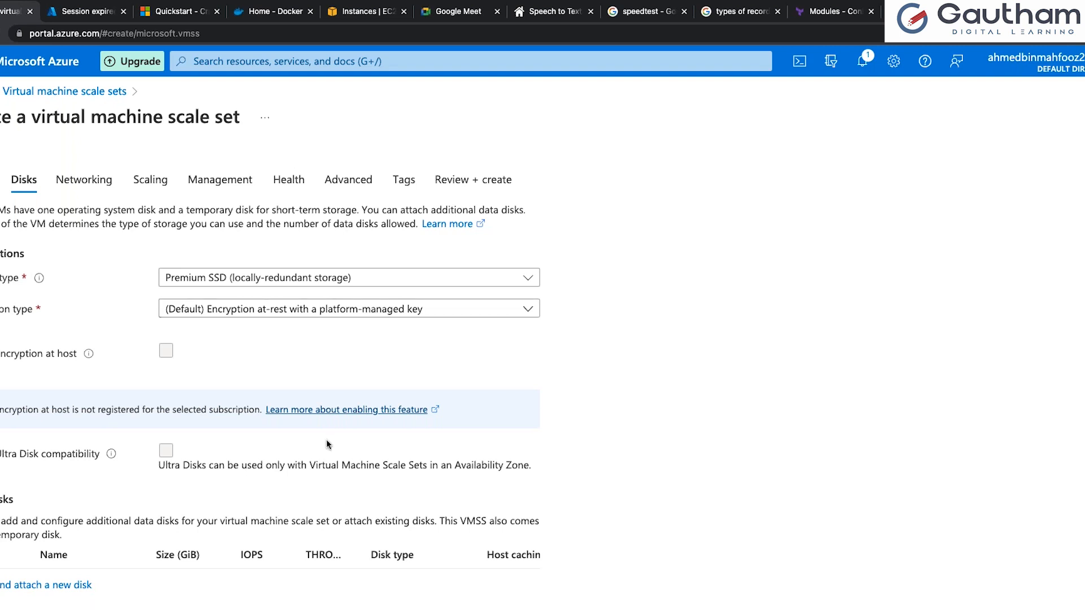
{"action": "left_click", "coordinate": [84, 180]}
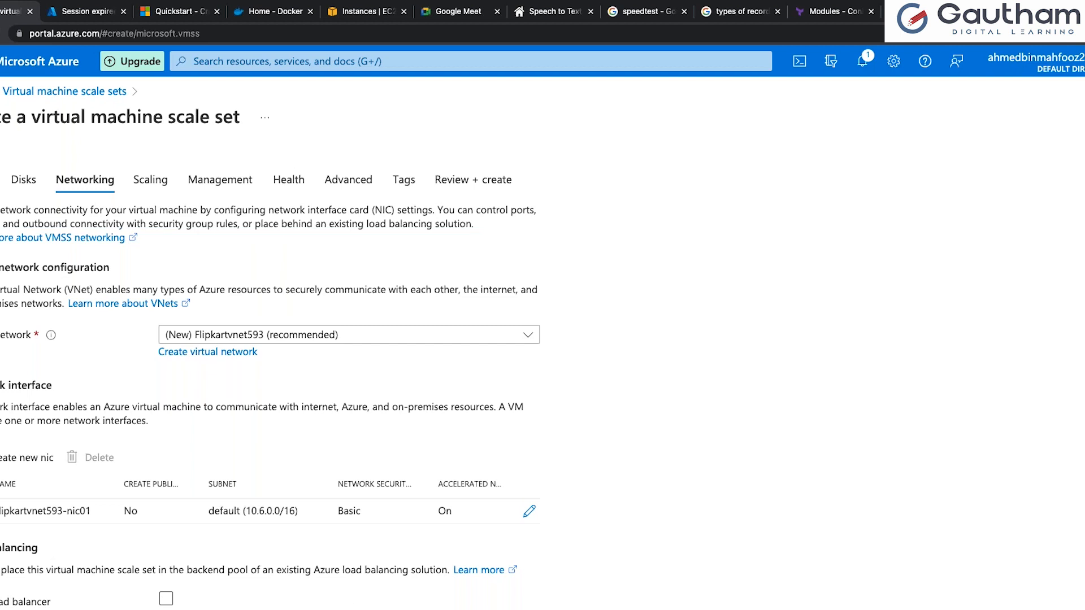
{"action": "left_click", "coordinate": [398, 539]}
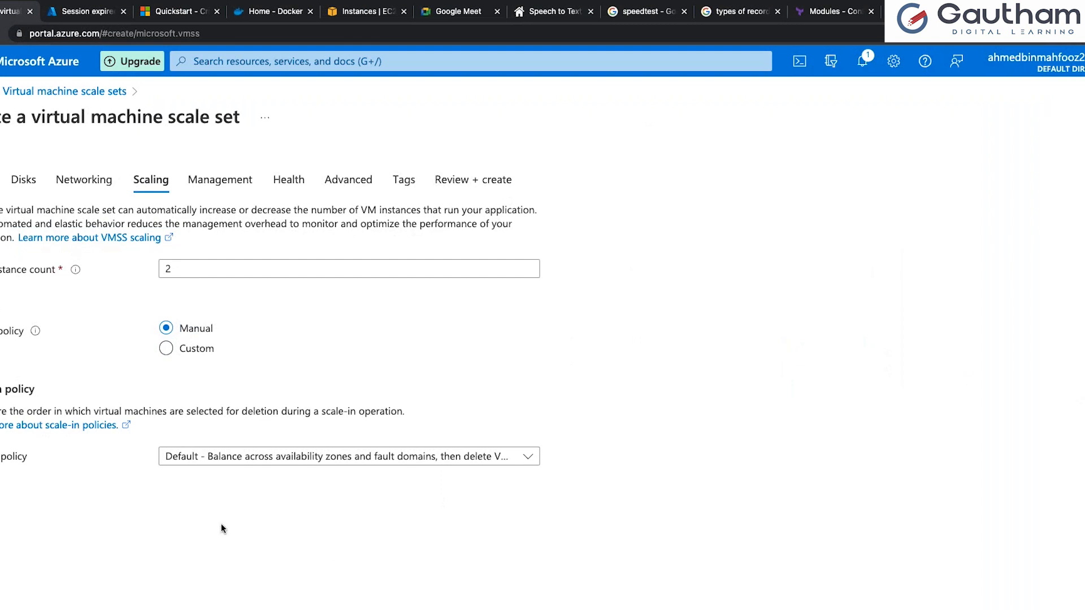
Switch the scale set's scaling policy to Custom and review the autoscale settings.
{"action": "left_click_drag", "start_coordinate": [1, 270], "coordinate": [59, 272]}
{"action": "left_click", "coordinate": [183, 266]}
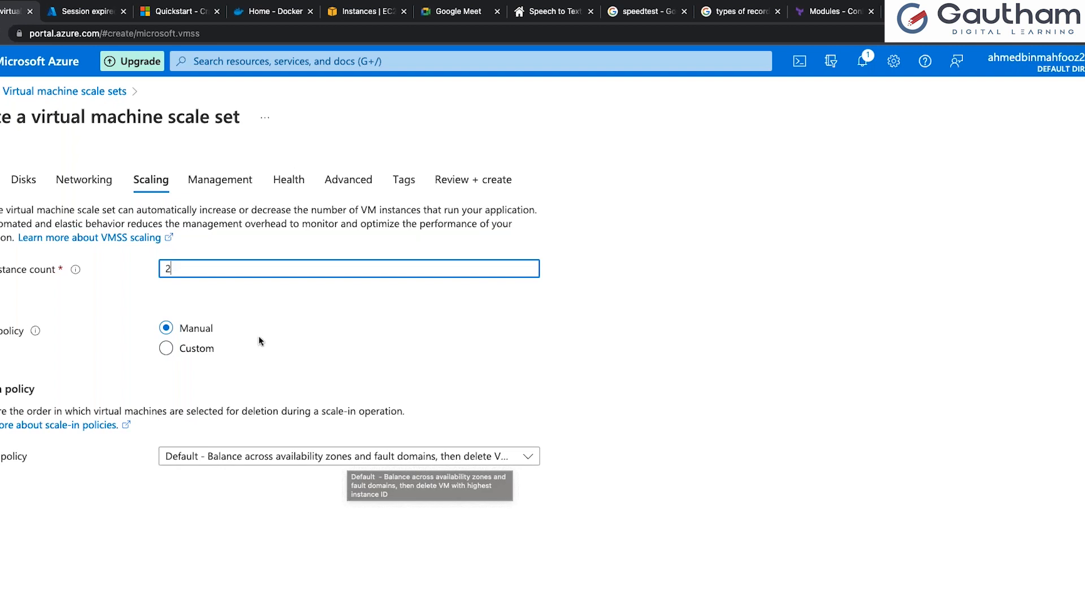
{"action": "left_click", "coordinate": [204, 350]}
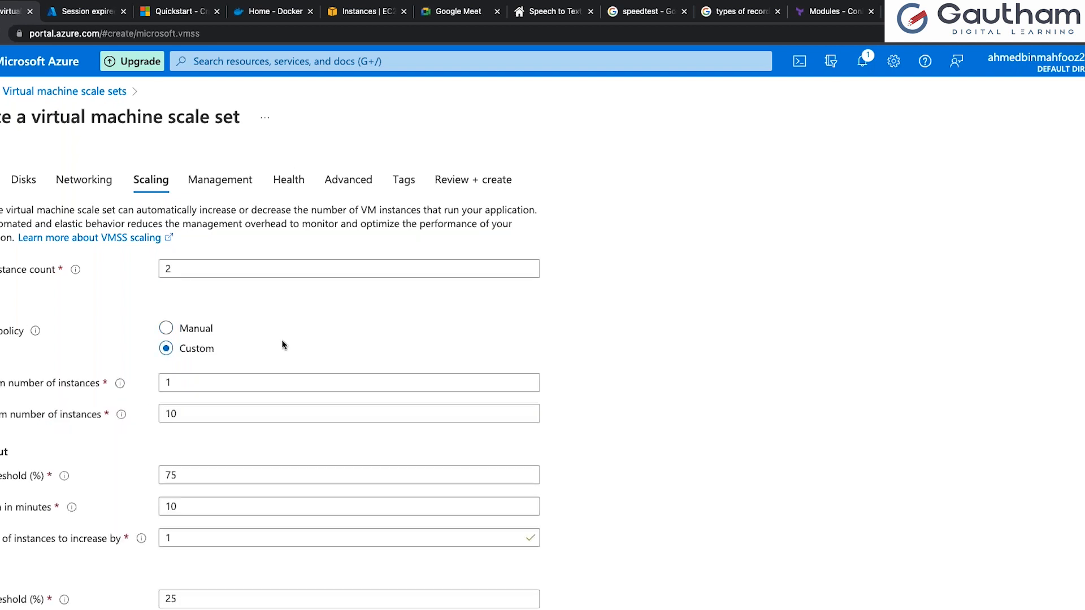
{"action": "scroll", "coordinate": [283, 341], "scroll_direction": "down", "scroll_amount": 2}
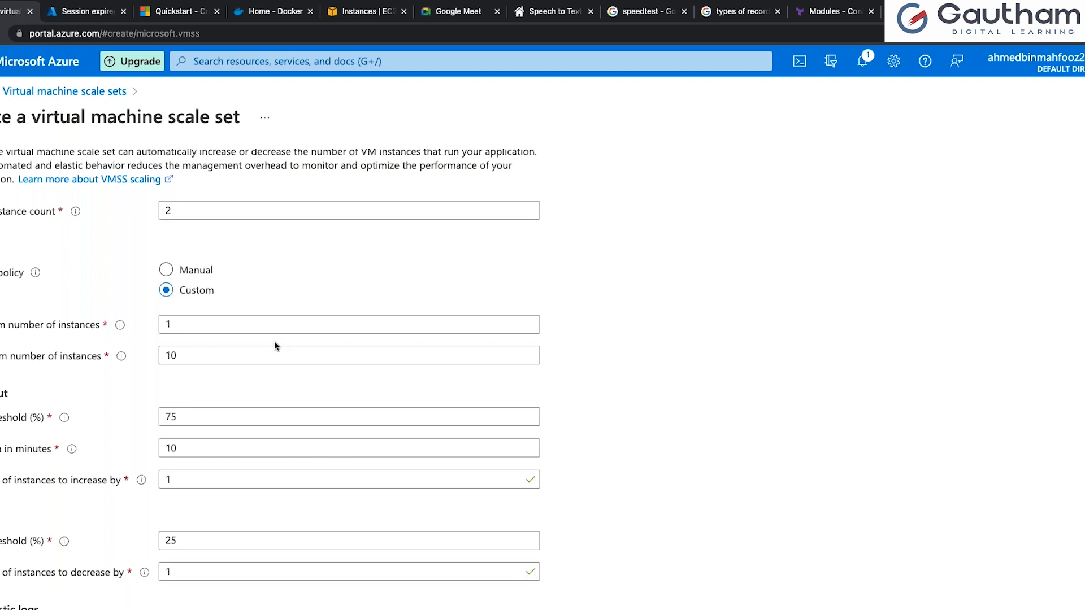
{"action": "scroll", "coordinate": [270, 378], "scroll_direction": "down", "scroll_amount": 1}
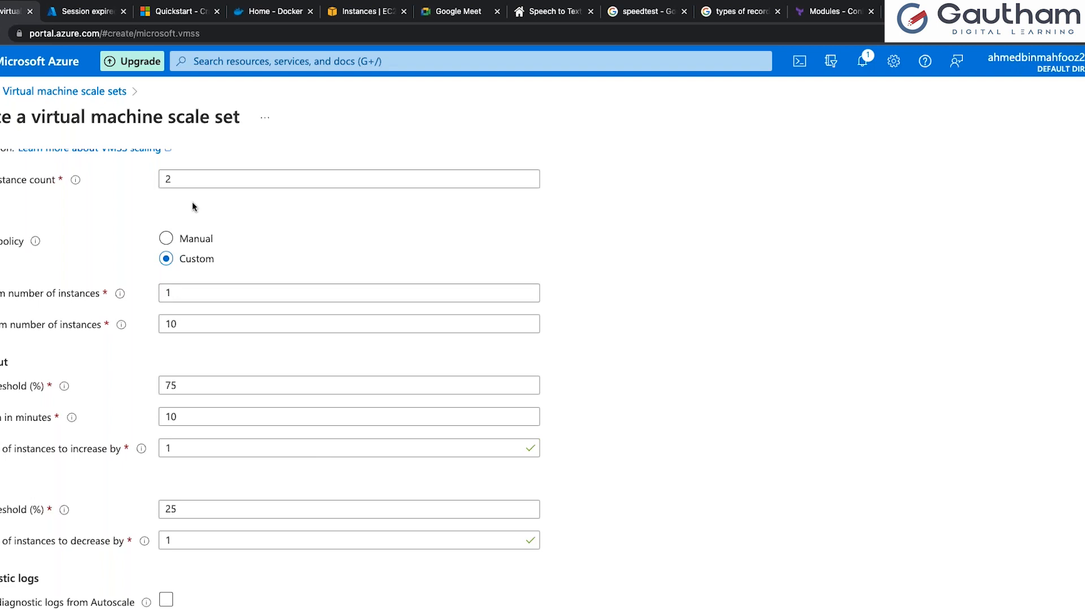
Set the maximum number of instances to 4 and check it against the scale set diagram.
{"action": "left_click_drag", "start_coordinate": [1, 327], "coordinate": [47, 332]}
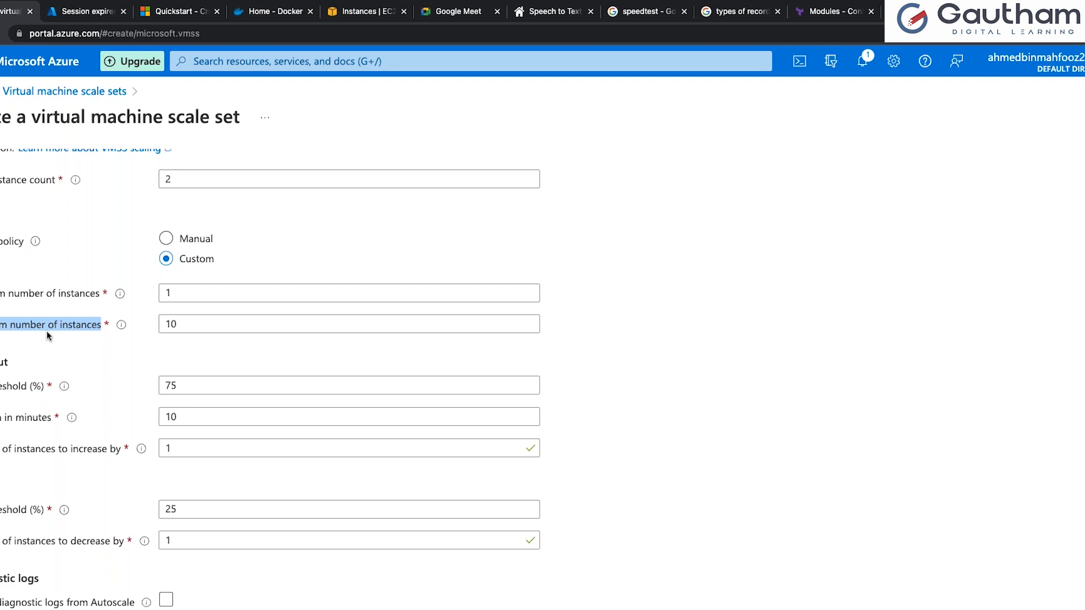
{"action": "left_click", "coordinate": [198, 327]}
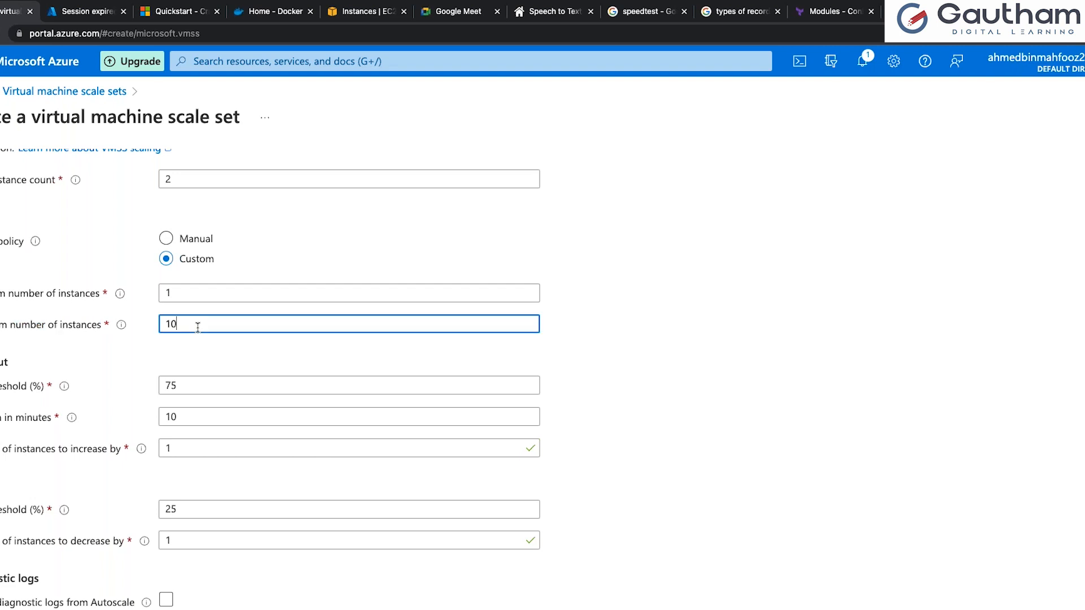
{"action": "key", "text": "BackSpace"}
{"action": "key", "text": "BackSpace"}
{"action": "type", "text": "4"}
{"action": "scroll", "coordinate": [198, 326], "scroll_direction": "down", "scroll_amount": 1}
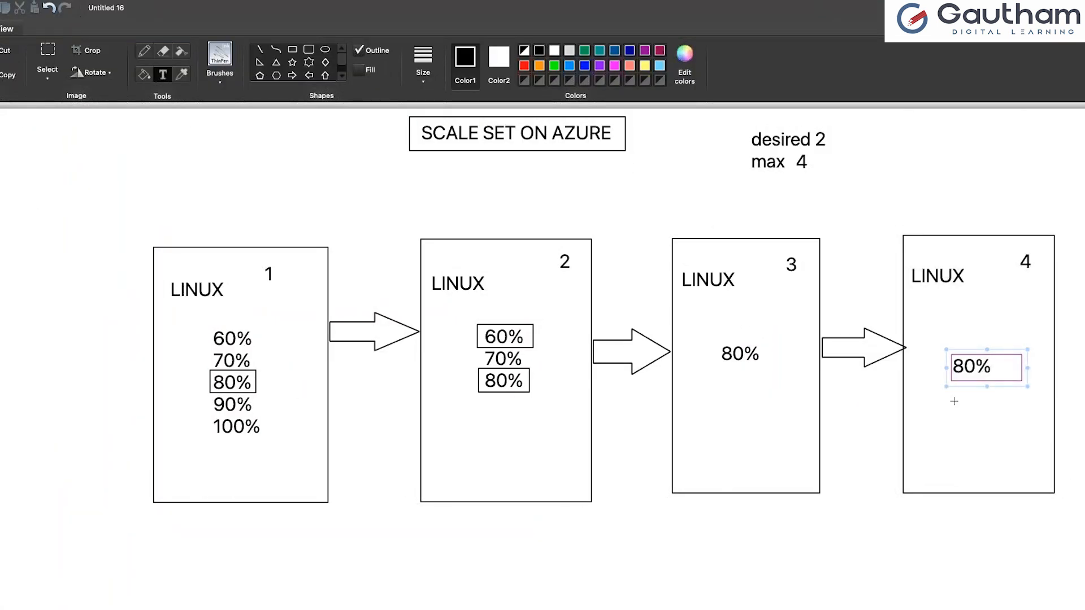
{"action": "left_click", "coordinate": [953, 401]}
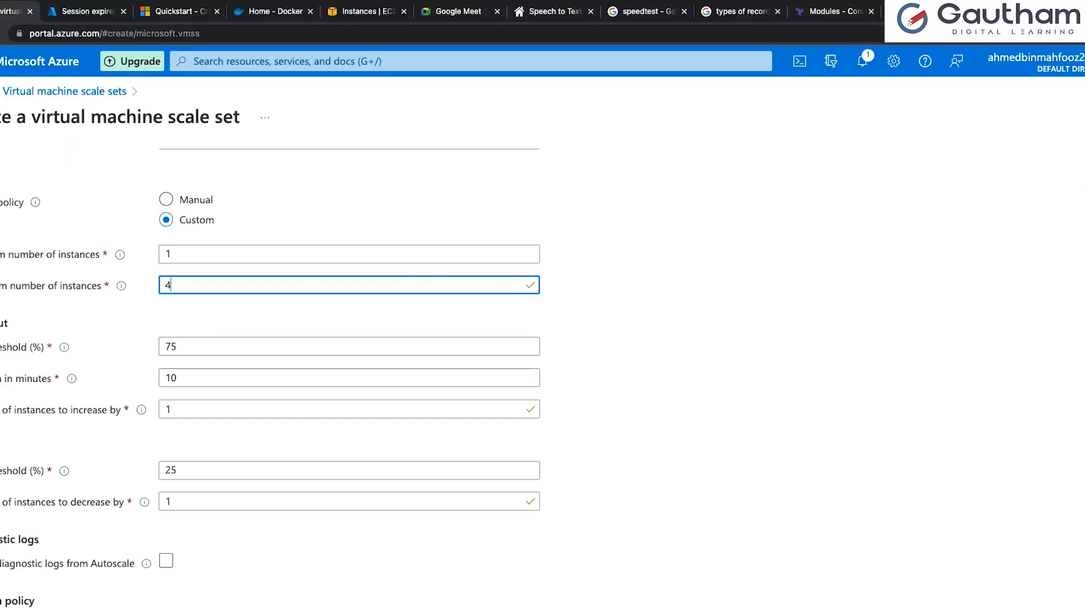
Examine the threshold settings in the scale-out and scale-in sections of the custom scaling policy.
{"action": "left_click_drag", "start_coordinate": [0, 349], "coordinate": [43, 352]}
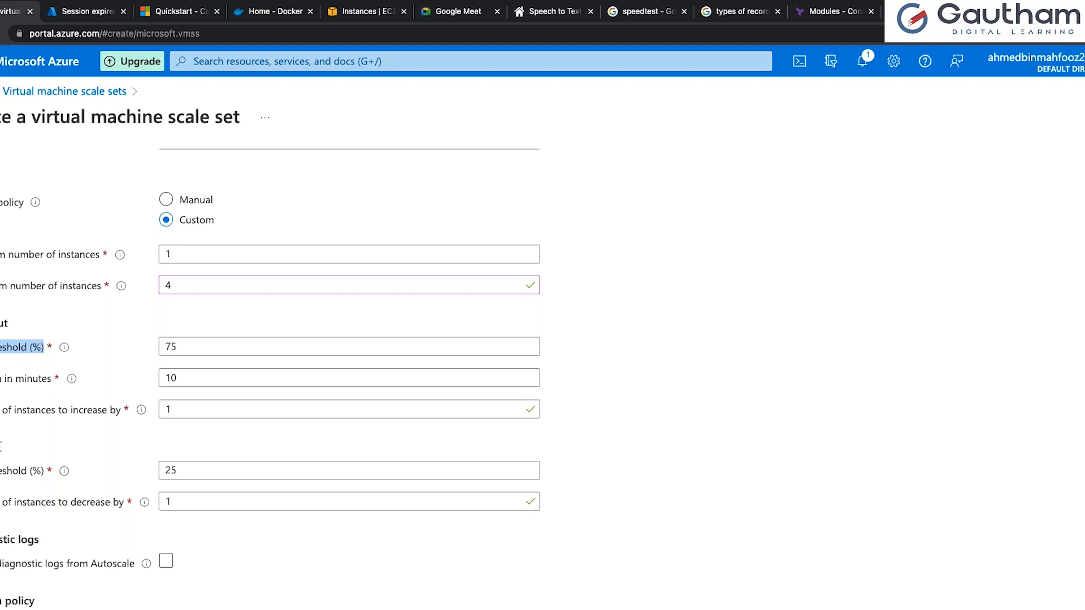
{"action": "left_click", "coordinate": [74, 310]}
{"action": "left_click_drag", "start_coordinate": [0, 322], "coordinate": [5, 321]}
{"action": "left_click_drag", "start_coordinate": [9, 448], "coordinate": [0, 448]}
{"action": "left_click_drag", "start_coordinate": [0, 323], "coordinate": [4, 324]}
{"action": "key", "text": "Tab"}
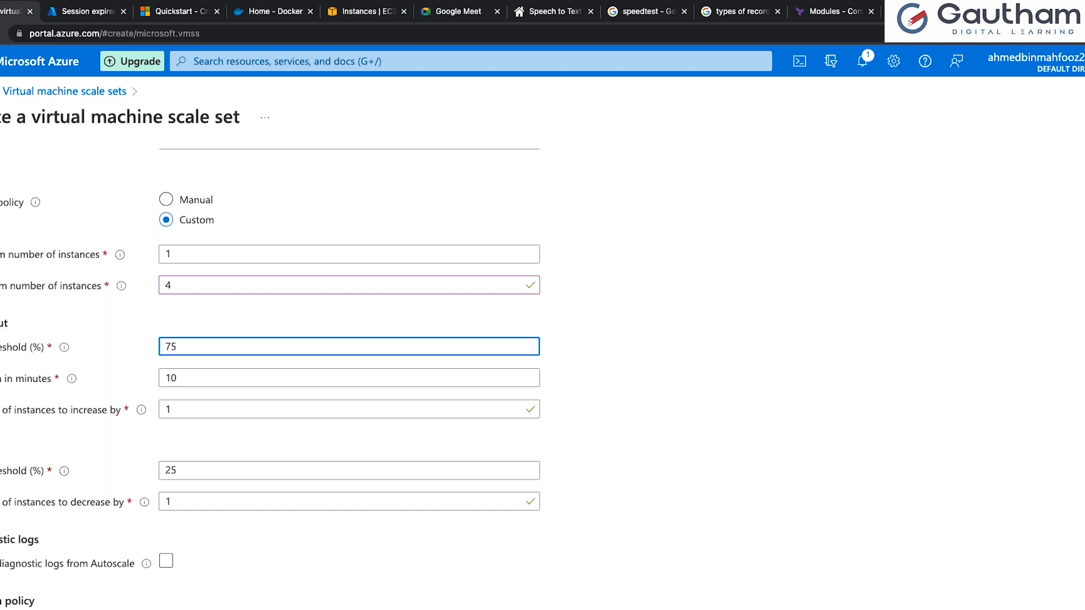
{"action": "left_click_drag", "start_coordinate": [0, 323], "coordinate": [10, 320]}
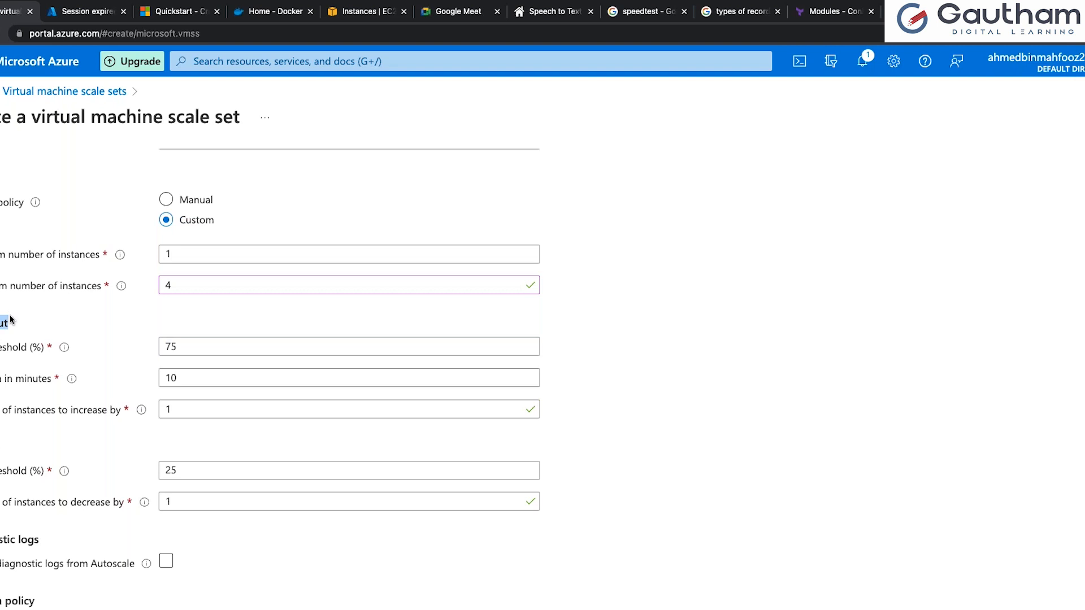
{"action": "left_click", "coordinate": [8, 457]}
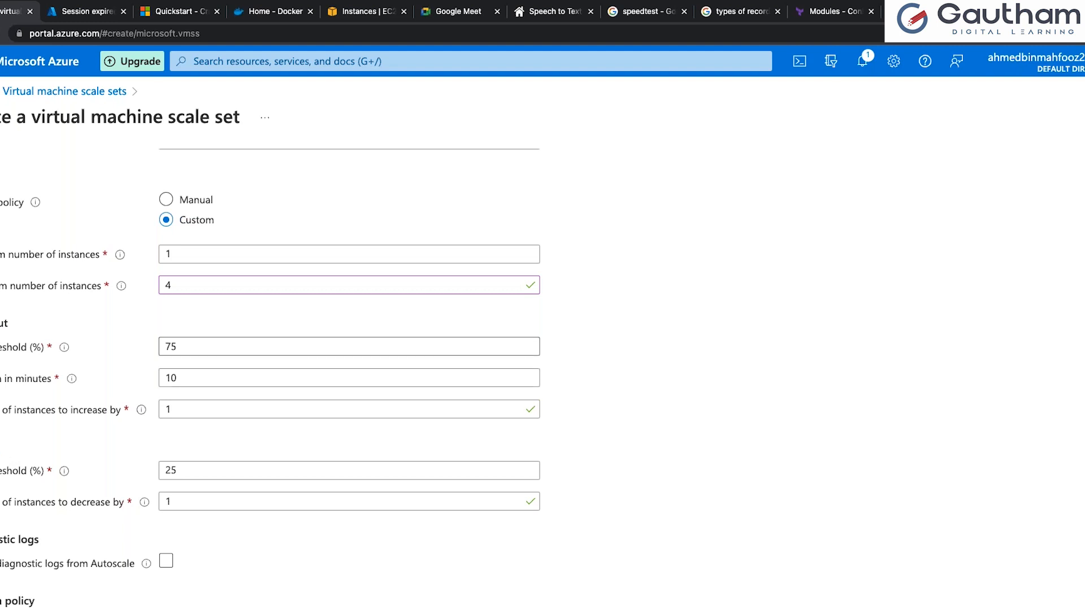
Set the scale-out threshold to 80 percent.
{"action": "left_click", "coordinate": [36, 348]}
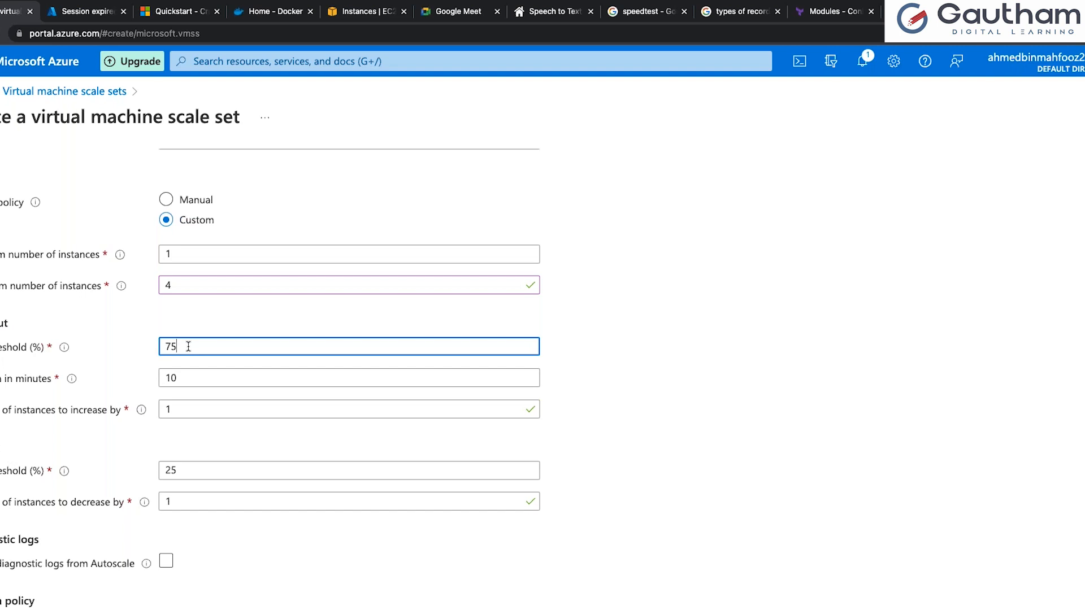
{"action": "key", "text": "BackSpace"}
{"action": "key", "text": "BackSpace"}
{"action": "type", "text": "60"}
{"action": "key", "text": "BackSpace"}
{"action": "key", "text": "BackSpace"}
{"action": "type", "text": "70"}
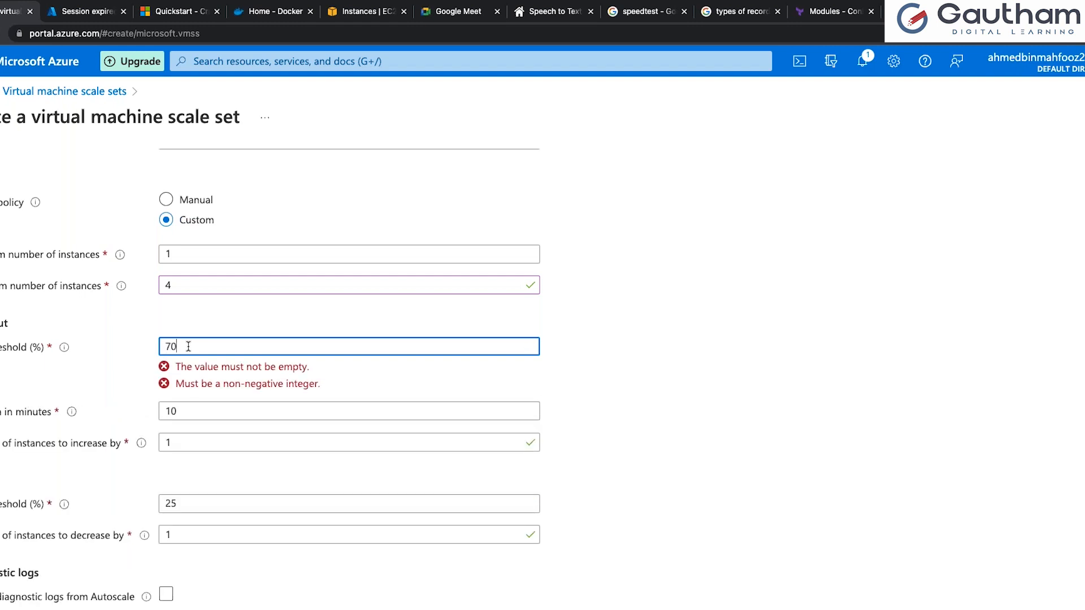
{"action": "key", "text": "BackSpace"}
{"action": "key", "text": "BackSpace"}
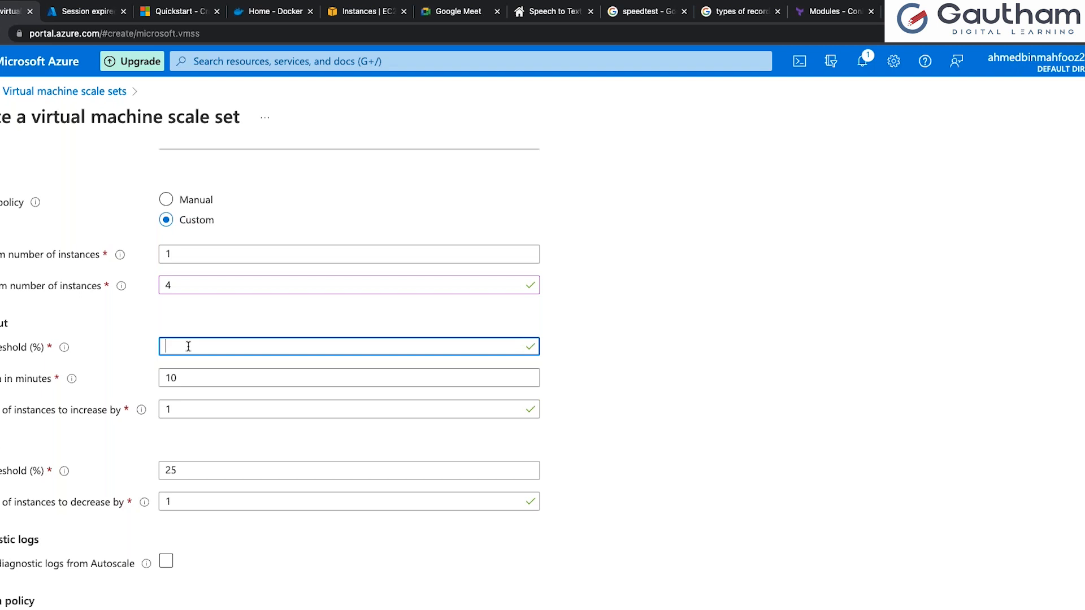
{"action": "type", "text": "80"}
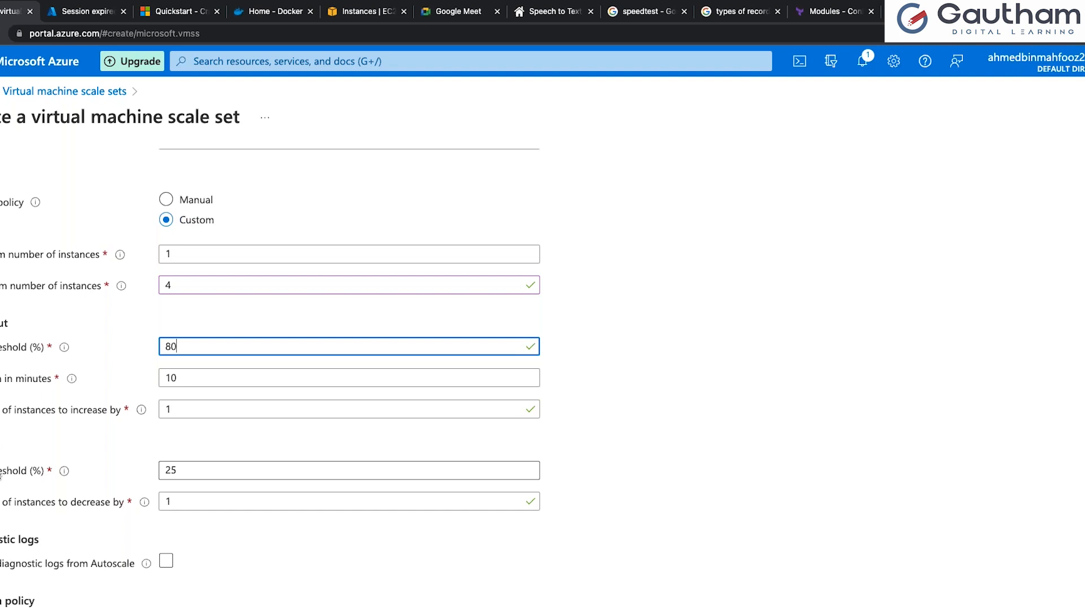
Try 2 as the scale-out number of instances to increase by, and set it back to 1.
{"action": "left_click_drag", "start_coordinate": [121, 410], "coordinate": [1, 414]}
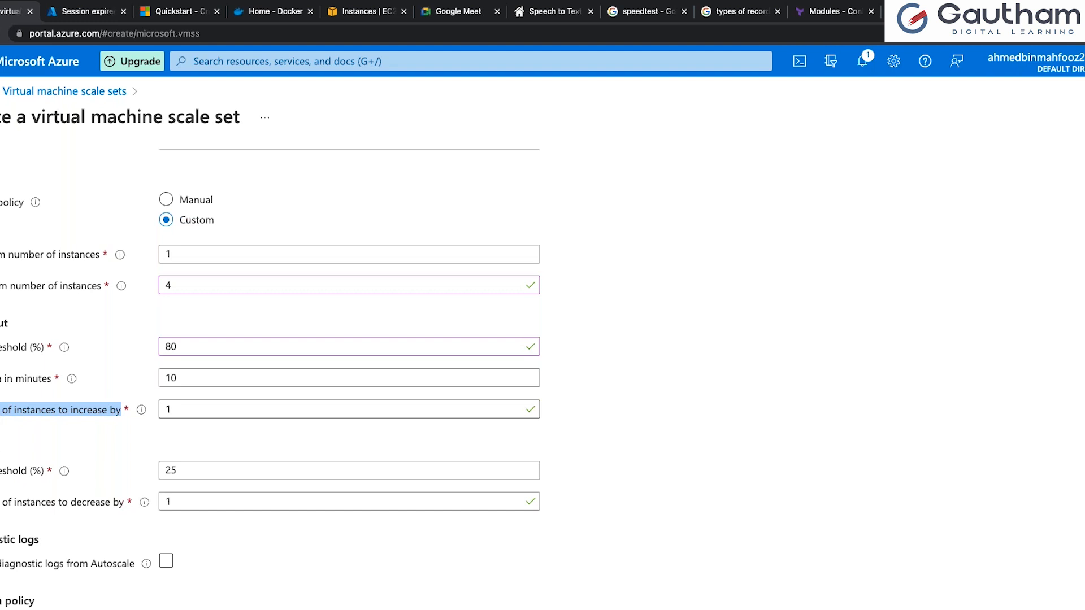
{"action": "left_click", "coordinate": [171, 409]}
{"action": "left_click_drag", "start_coordinate": [1, 413], "coordinate": [29, 412]}
{"action": "left_click_drag", "start_coordinate": [109, 413], "coordinate": [119, 409]}
{"action": "double_click", "coordinate": [188, 412]}
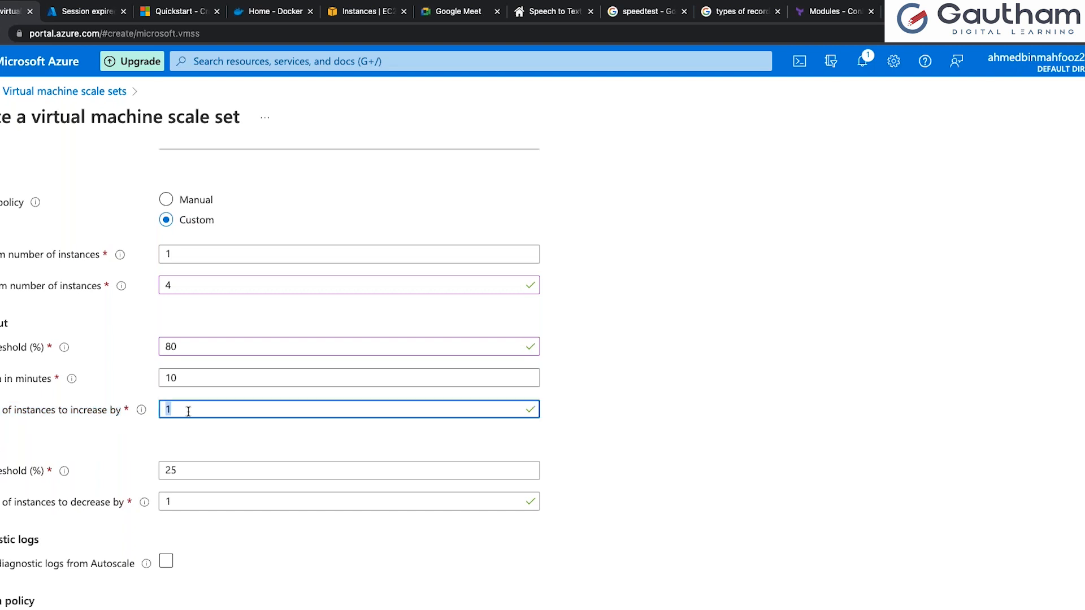
{"action": "type", "text": "2"}
{"action": "key", "text": "BackSpace"}
{"action": "type", "text": "1"}
Set the scale-out duration to 5 minutes.
{"action": "left_click", "coordinate": [166, 346]}
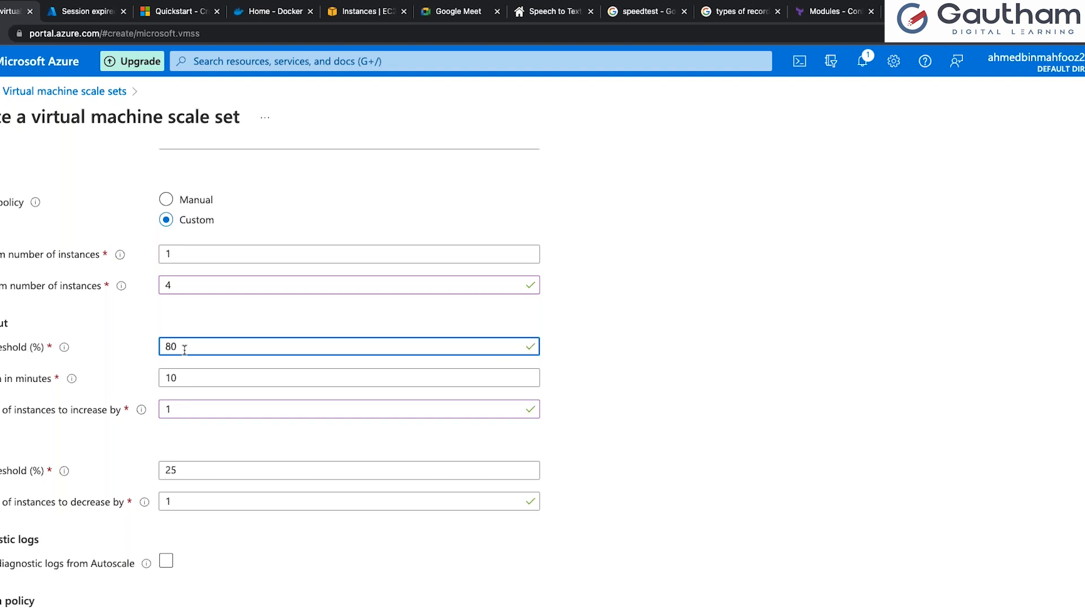
{"action": "left_click_drag", "start_coordinate": [166, 346], "coordinate": [159, 347]}
{"action": "left_click_drag", "start_coordinate": [177, 378], "coordinate": [165, 380]}
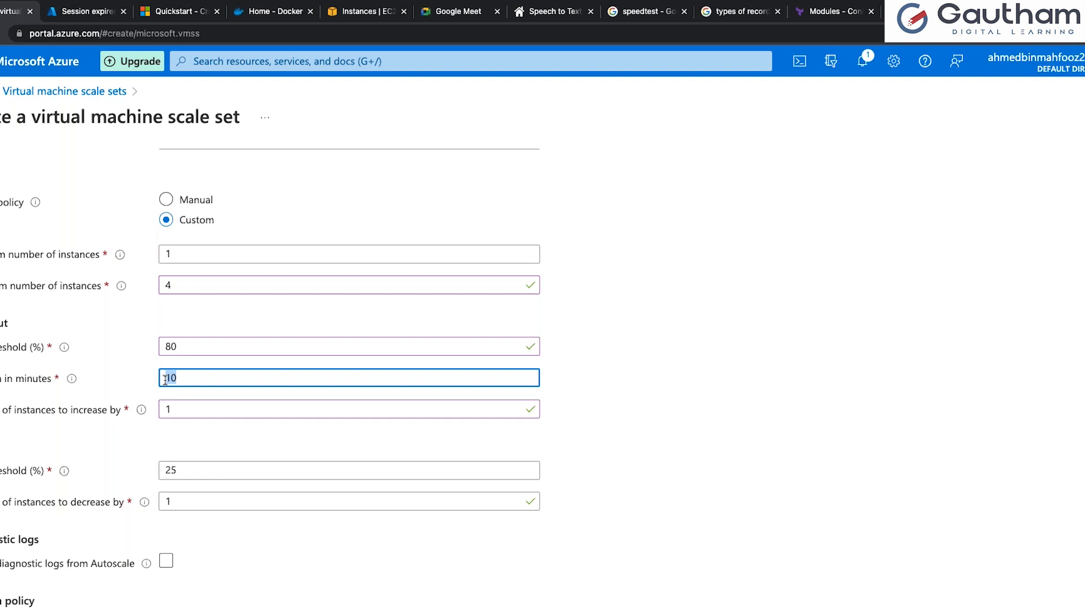
{"action": "type", "text": "5"}
{"action": "left_click", "coordinate": [36, 412]}
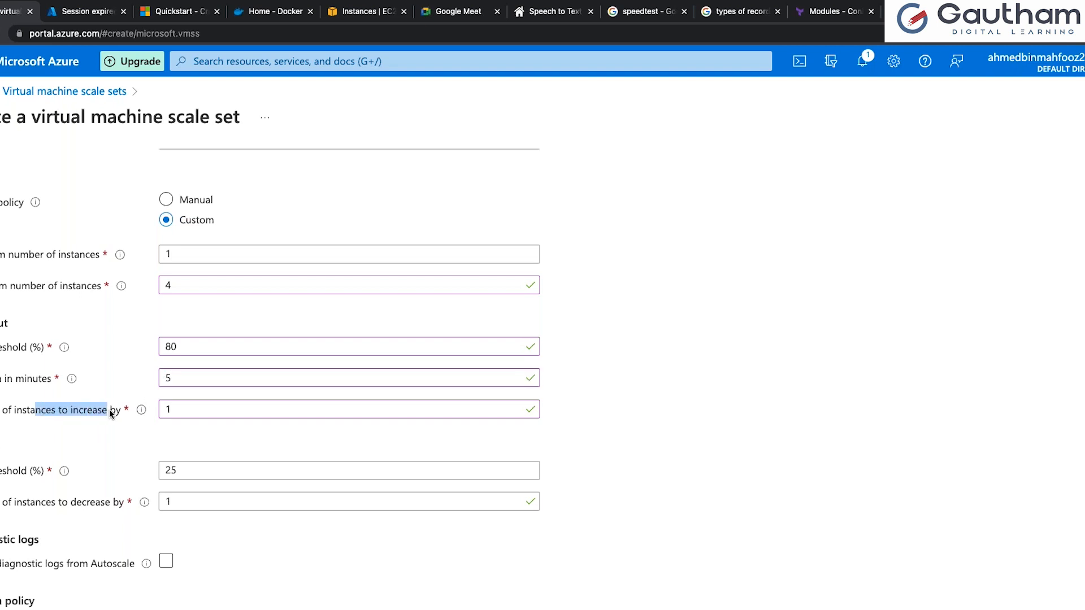
Set the scale-in threshold to 60 percent and check the number of instances to decrease by.
{"action": "scroll", "coordinate": [114, 409], "scroll_direction": "down", "scroll_amount": 3}
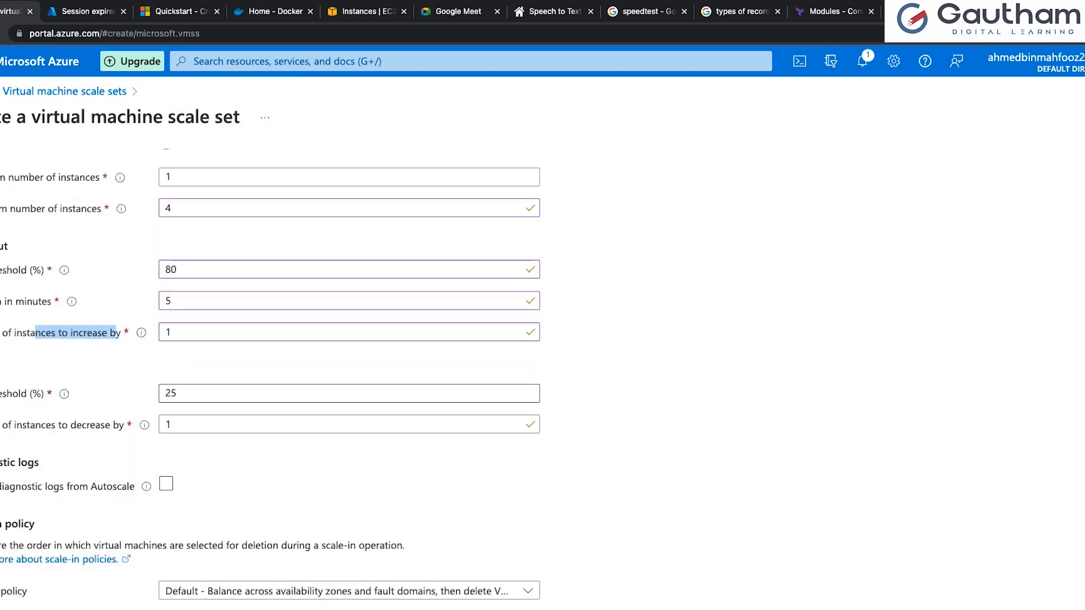
{"action": "left_click", "coordinate": [27, 394]}
{"action": "left_click_drag", "start_coordinate": [1, 395], "coordinate": [13, 398]}
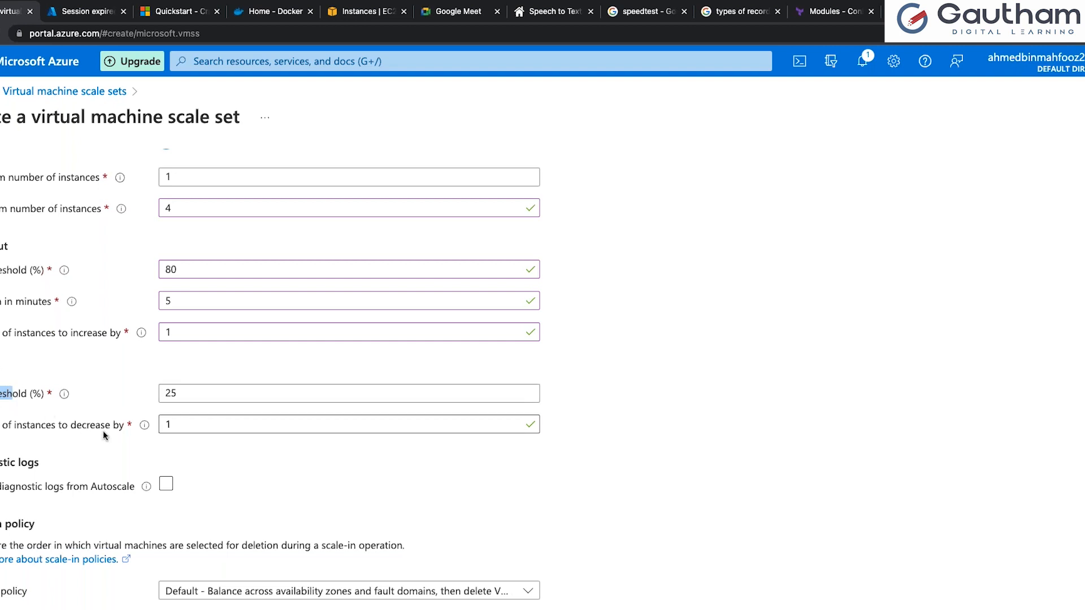
{"action": "left_click_drag", "start_coordinate": [109, 427], "coordinate": [70, 426]}
{"action": "double_click", "coordinate": [182, 392]}
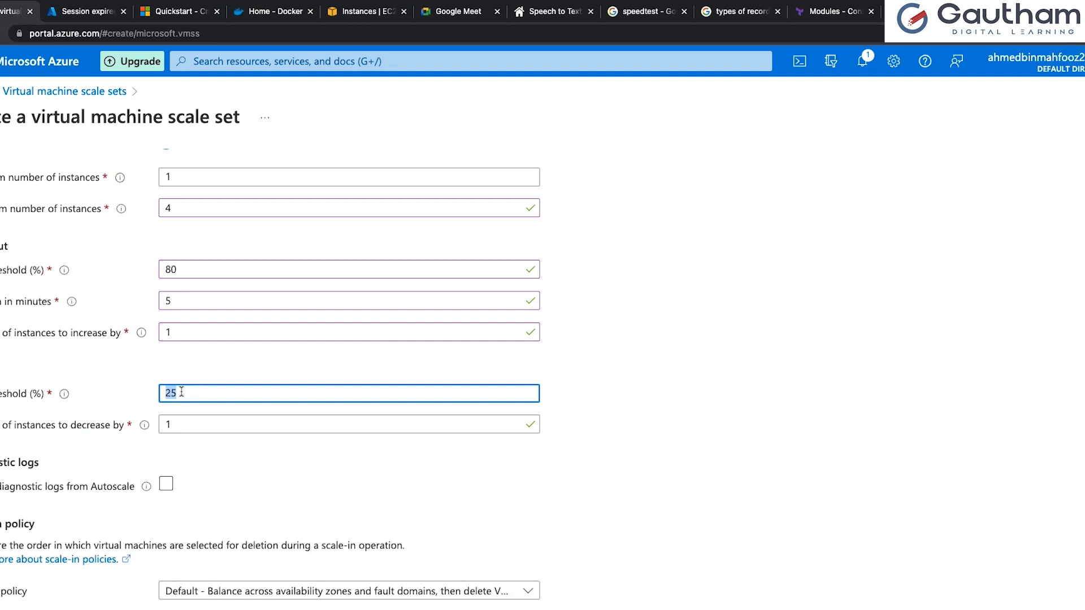
{"action": "type", "text": "60"}
{"action": "left_click", "coordinate": [69, 427]}
{"action": "left_click_drag", "start_coordinate": [96, 431], "coordinate": [126, 433]}
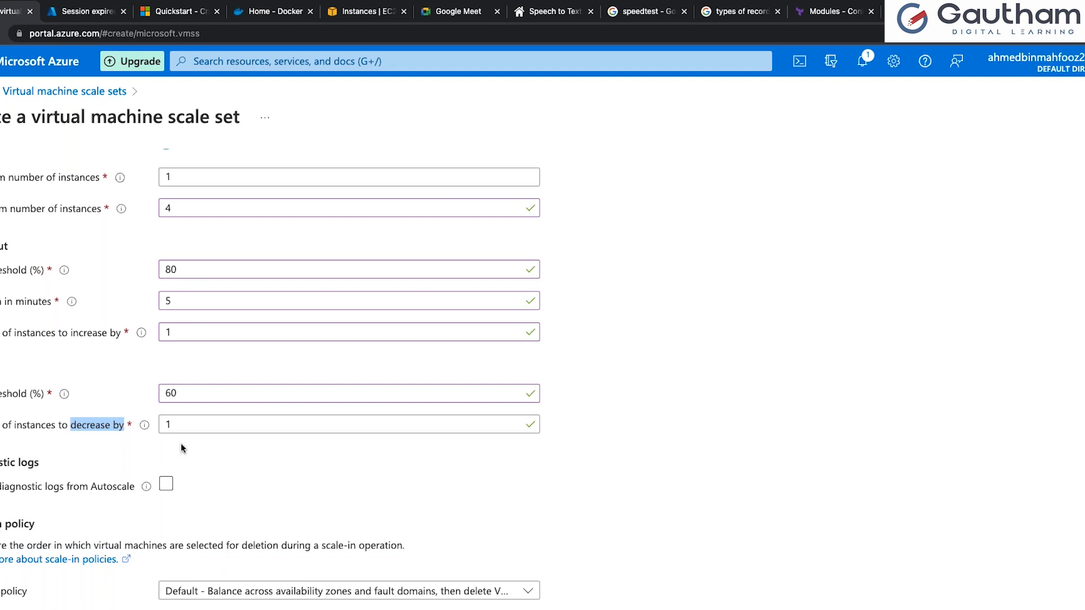
Try enabling the diagnostic logs from Autoscale, check the available workspaces, and turn the logs off again.
{"action": "left_click", "coordinate": [166, 484]}
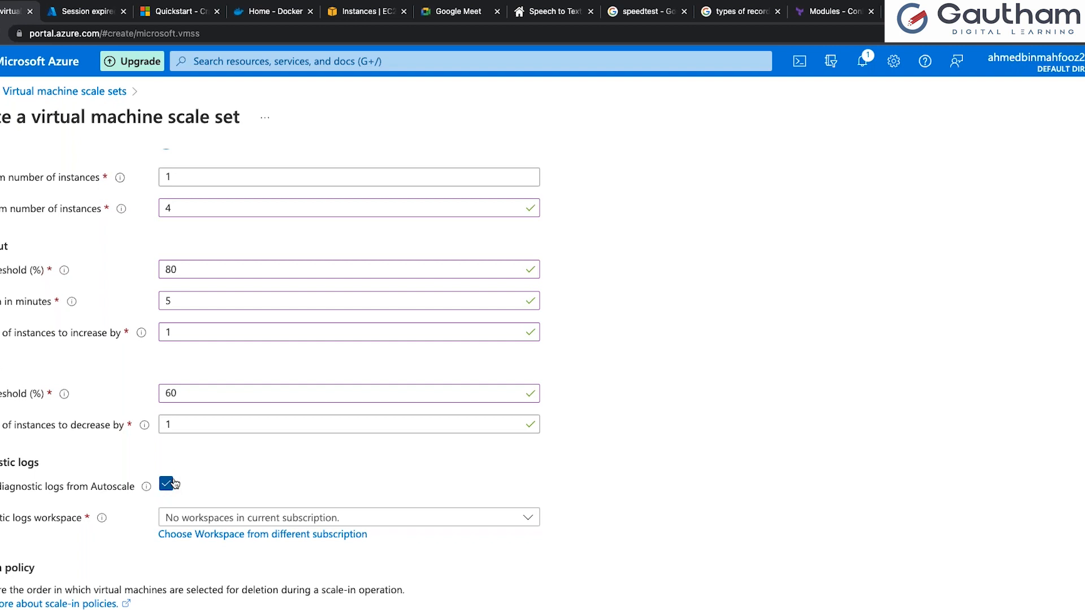
{"action": "left_click", "coordinate": [257, 517]}
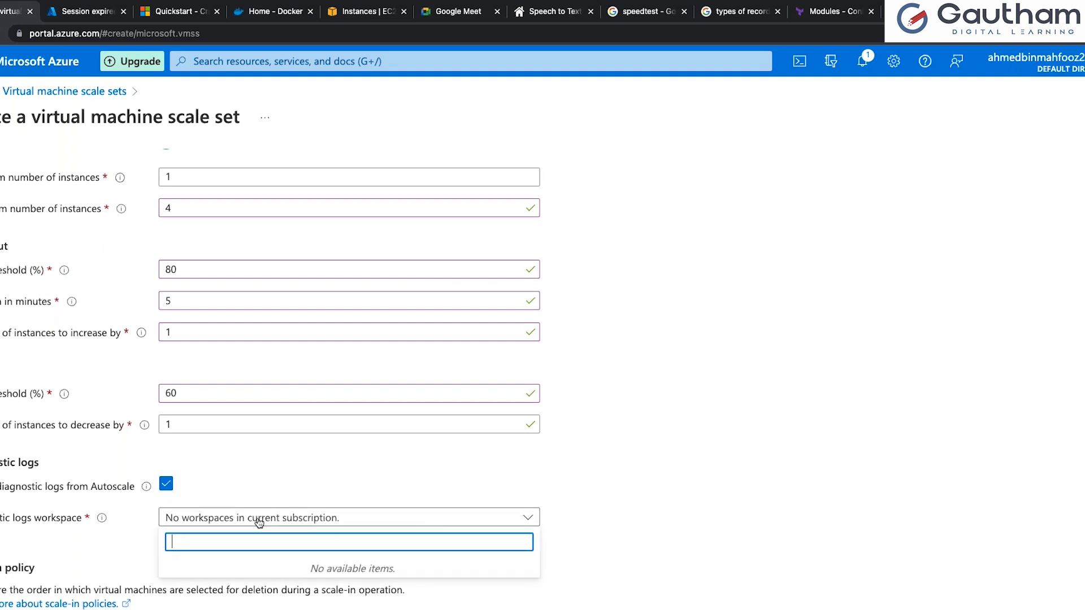
{"action": "left_click", "coordinate": [261, 484]}
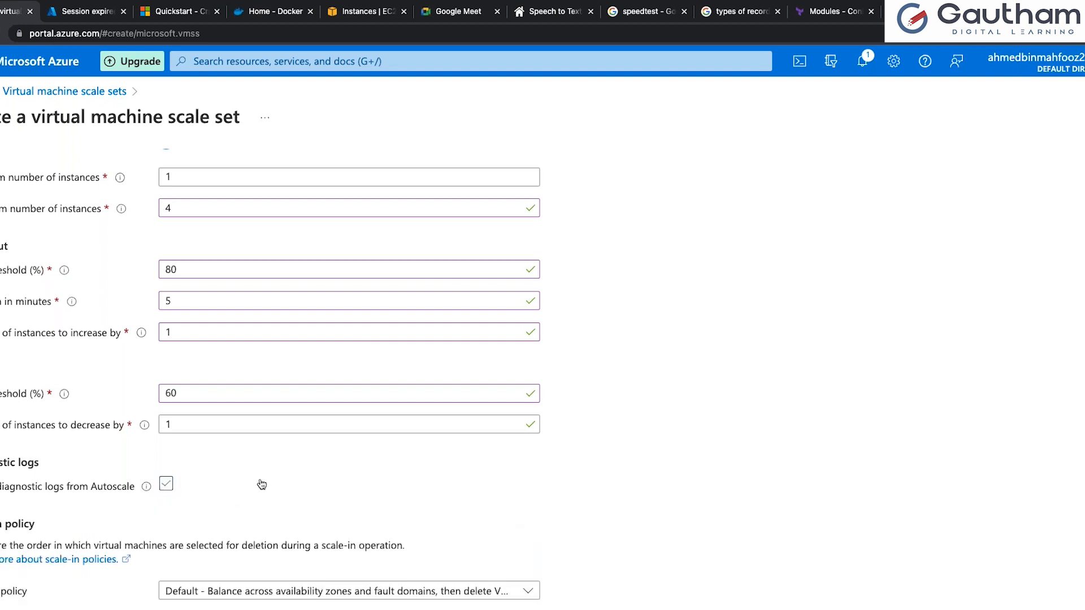
{"action": "left_click", "coordinate": [167, 484]}
{"action": "left_click", "coordinate": [167, 484]}
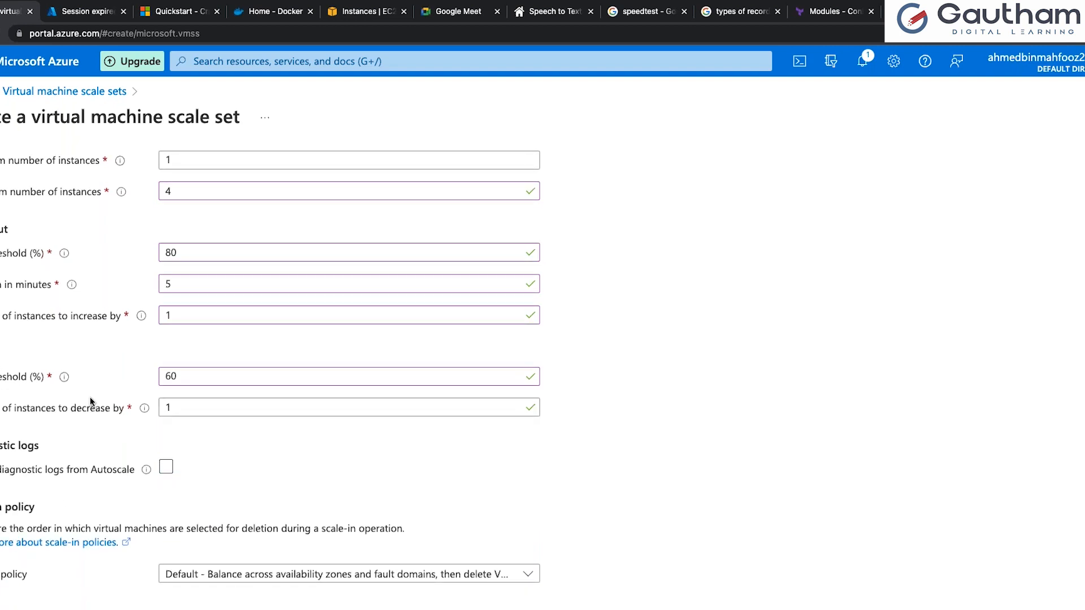
Look over the scaling and management settings of the scale set and open the final review to validate the configuration.
{"action": "scroll", "coordinate": [99, 339], "scroll_direction": "up", "scroll_amount": 2}
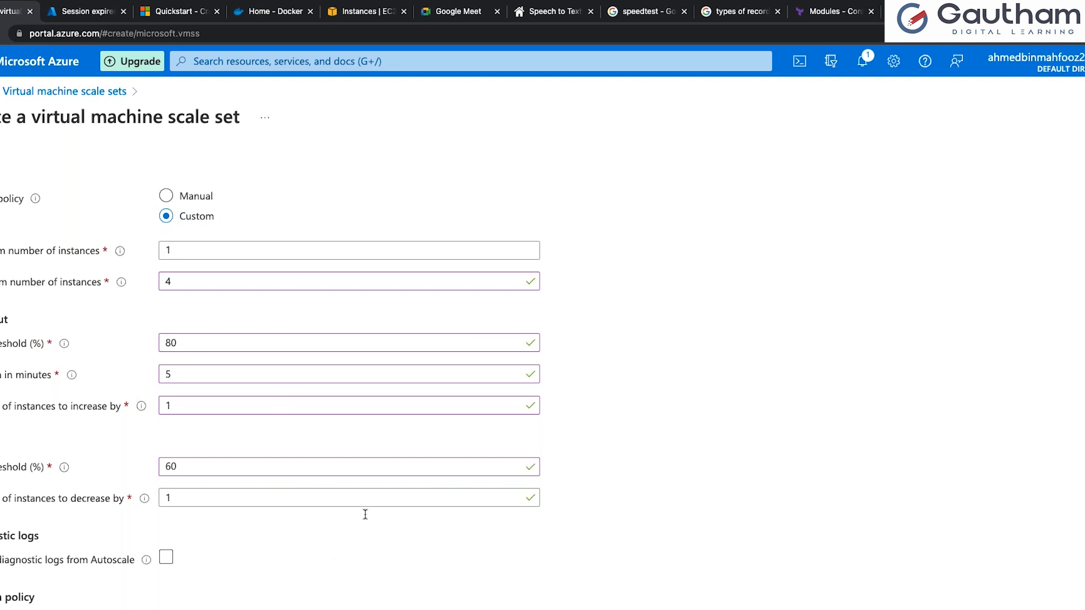
{"action": "left_click", "coordinate": [317, 609]}
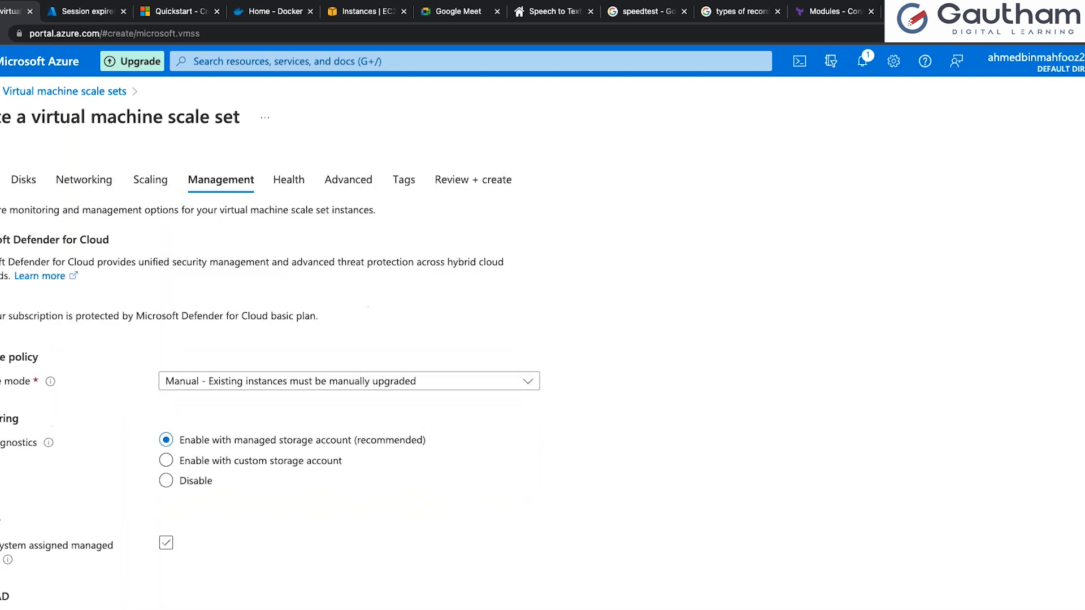
{"action": "left_click", "coordinate": [166, 542]}
{"action": "left_click", "coordinate": [151, 180]}
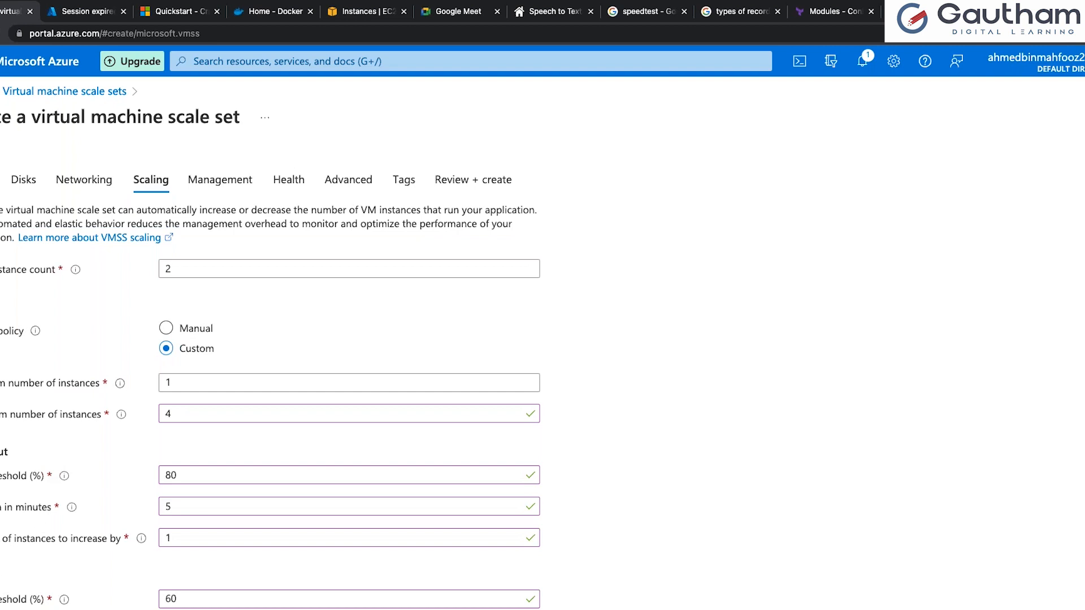
{"action": "left_click", "coordinate": [474, 180]}
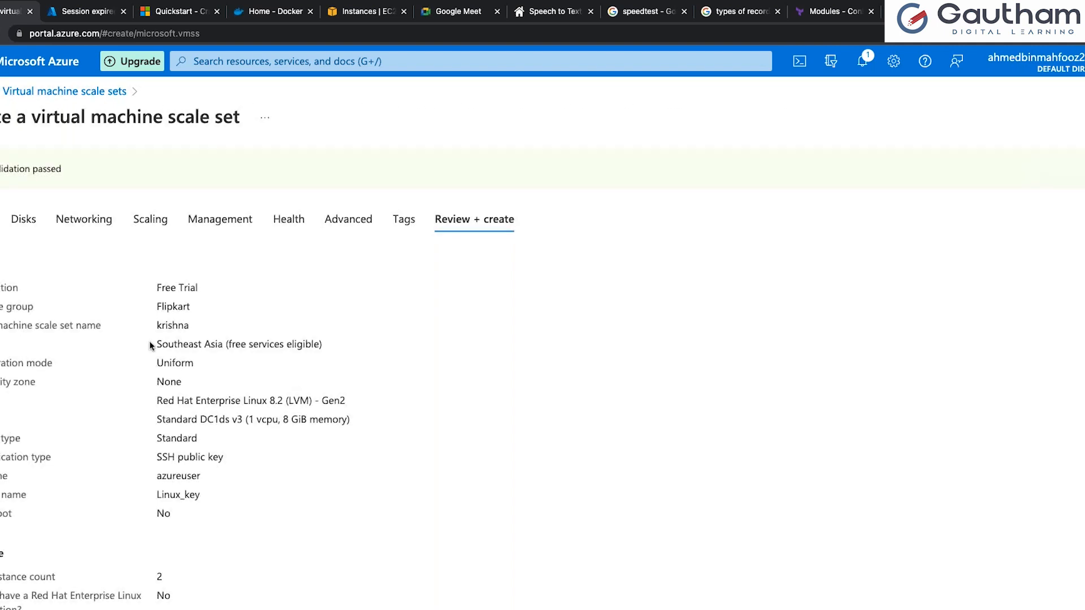
Review the summary's basics, networking, management and autoscaling values, and create the scale set.
{"action": "left_click_drag", "start_coordinate": [161, 306], "coordinate": [230, 424]}
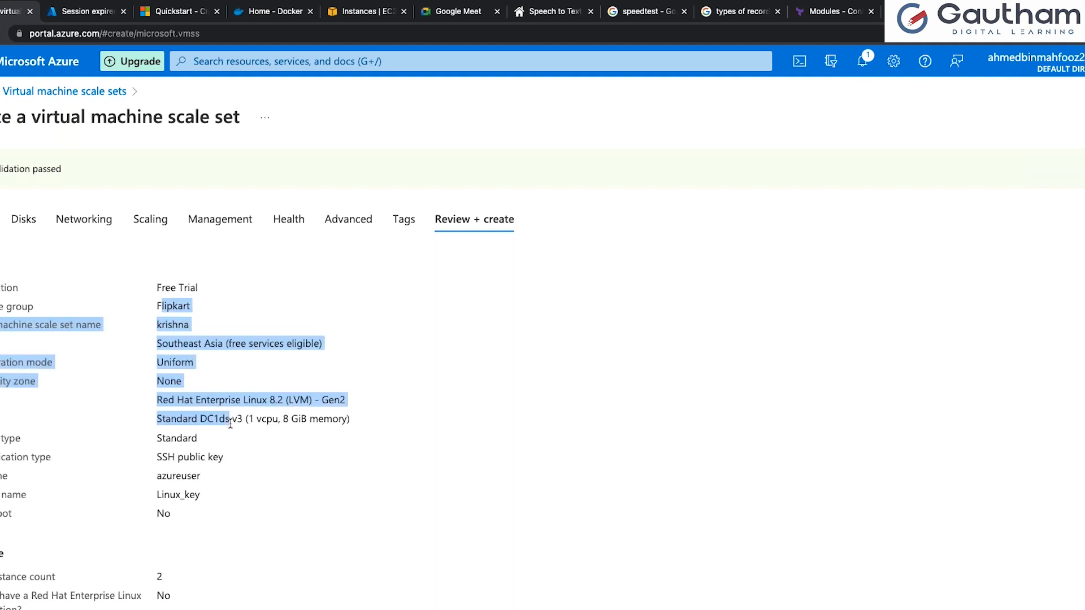
{"action": "left_click", "coordinate": [201, 451]}
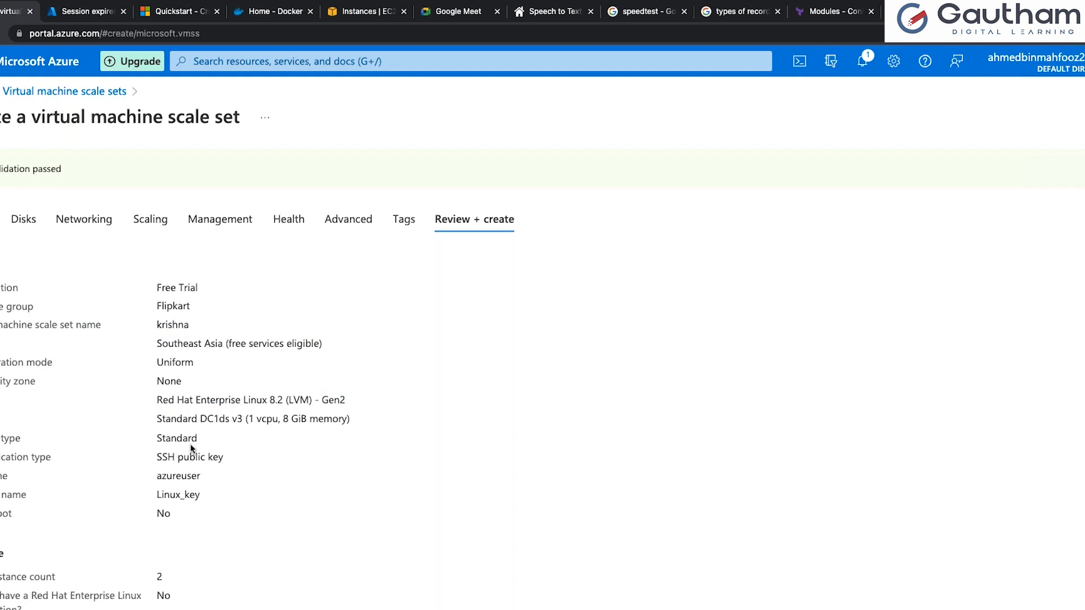
{"action": "scroll", "coordinate": [190, 443], "scroll_direction": "down", "scroll_amount": 3}
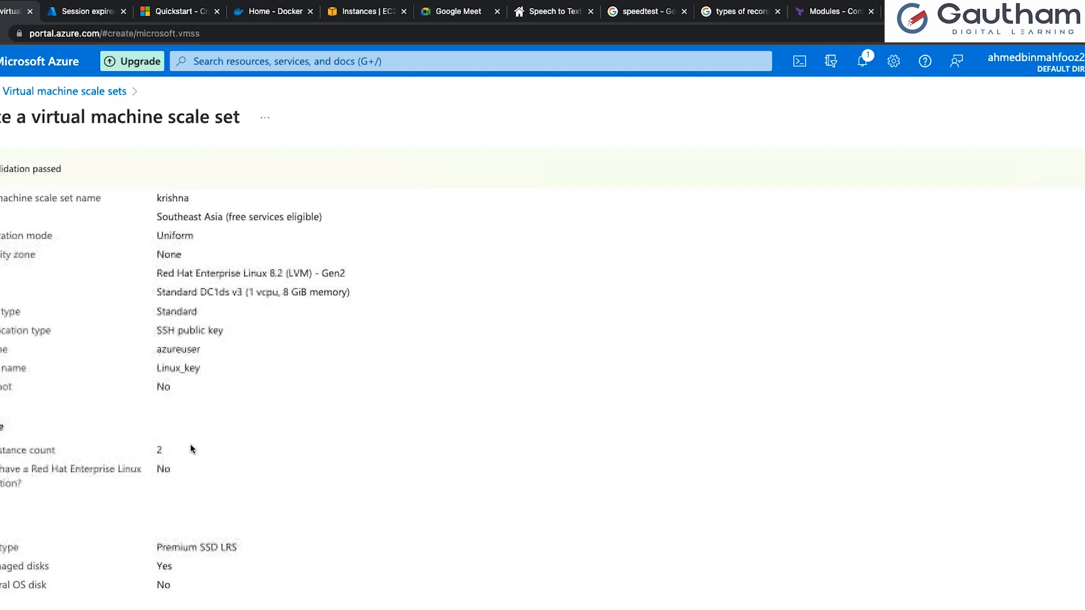
{"action": "scroll", "coordinate": [191, 449], "scroll_direction": "down", "scroll_amount": 9}
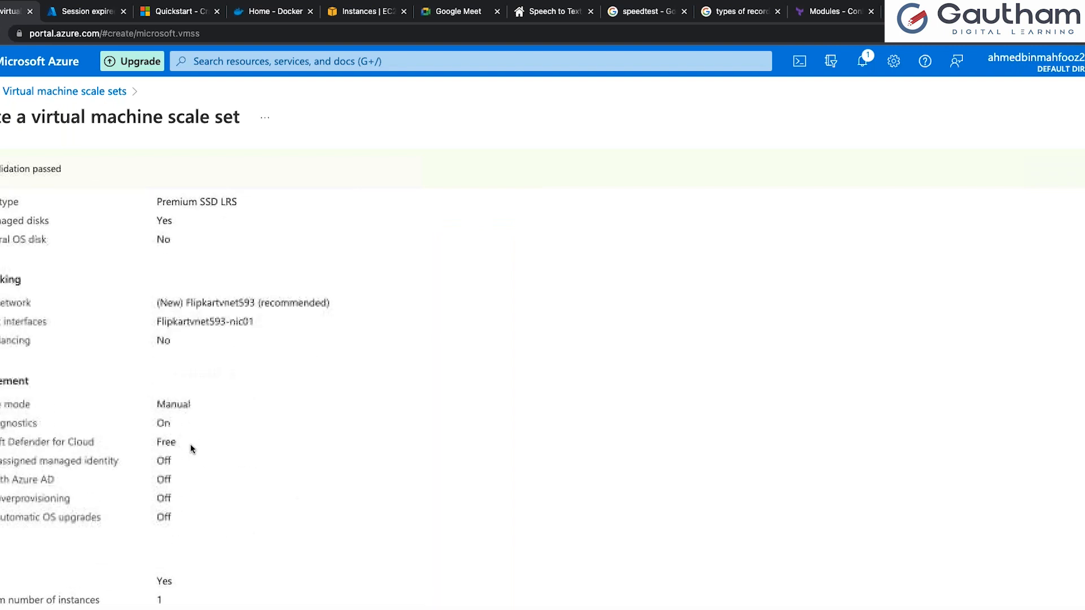
{"action": "scroll", "coordinate": [191, 449], "scroll_direction": "down", "scroll_amount": 4}
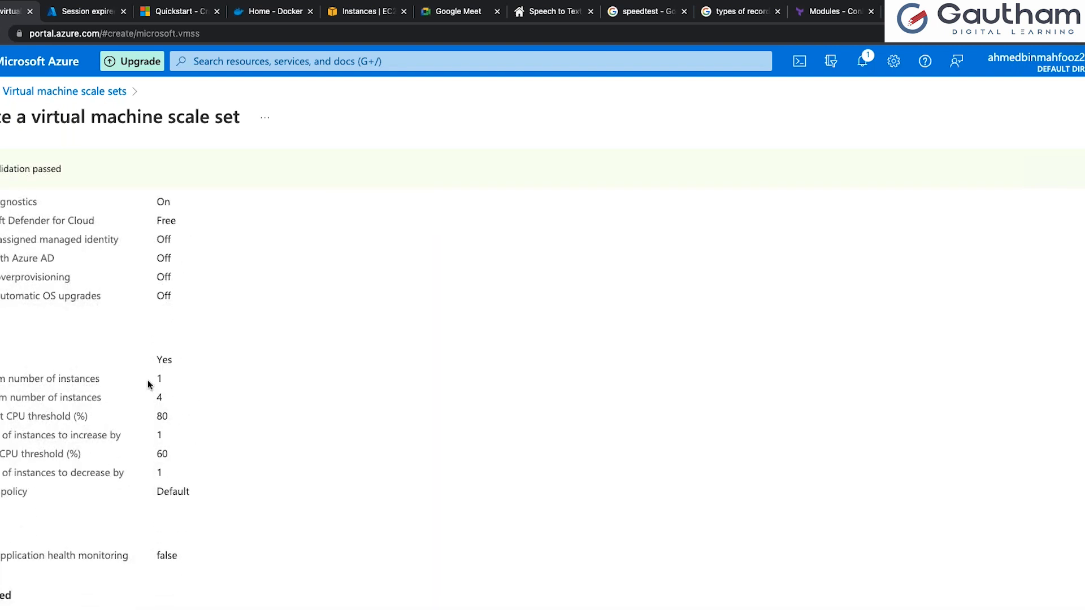
{"action": "left_click_drag", "start_coordinate": [152, 375], "coordinate": [183, 455]}
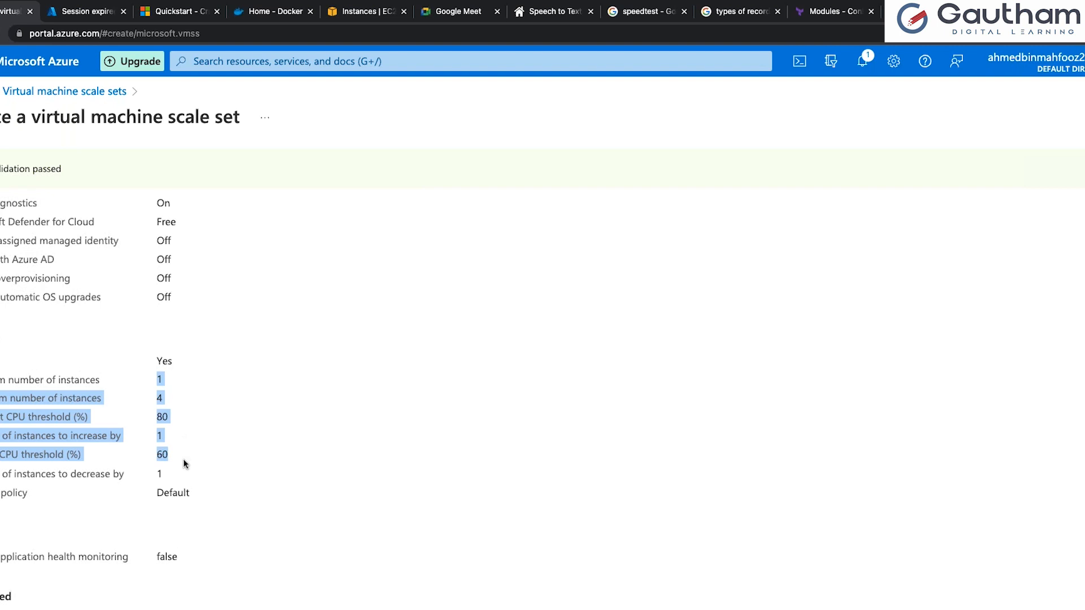
{"action": "scroll", "coordinate": [183, 459], "scroll_direction": "up", "scroll_amount": 3}
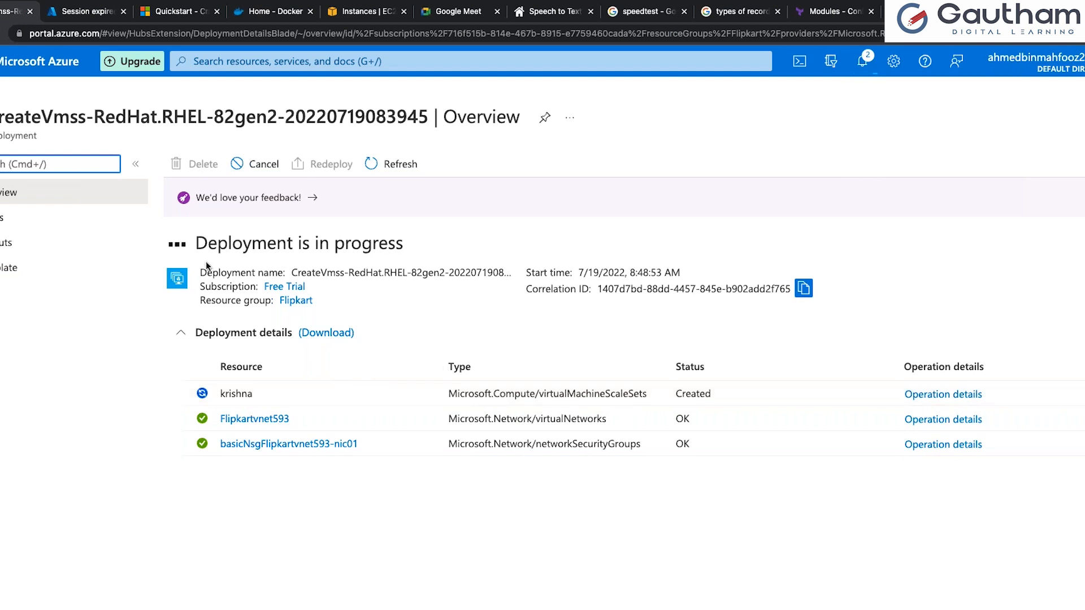
Follow the scale set's deployment status until it completes.
{"action": "left_click_drag", "start_coordinate": [198, 244], "coordinate": [344, 251]}
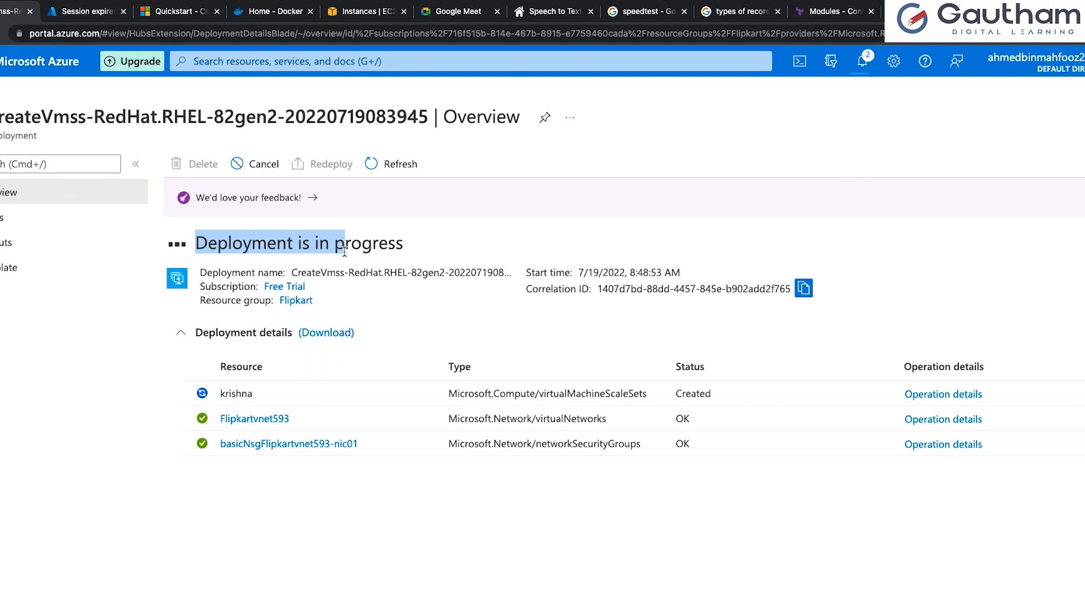
{"action": "triple_click", "coordinate": [375, 238]}
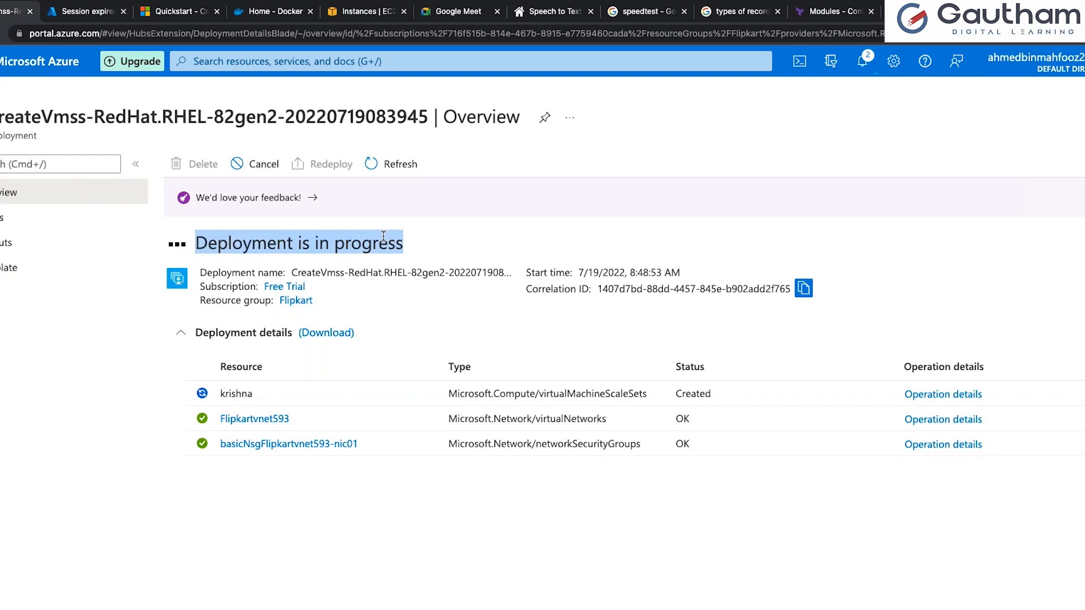
{"action": "triple_click", "coordinate": [370, 240]}
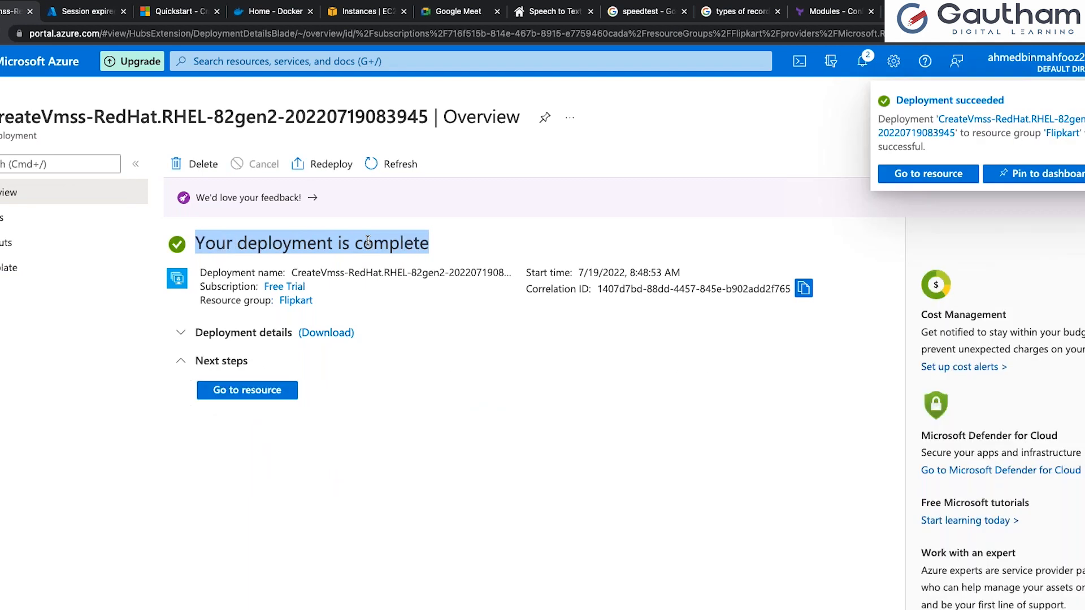
Open the deployed scale set resource, check its status and list its instances.
{"action": "left_click", "coordinate": [274, 394]}
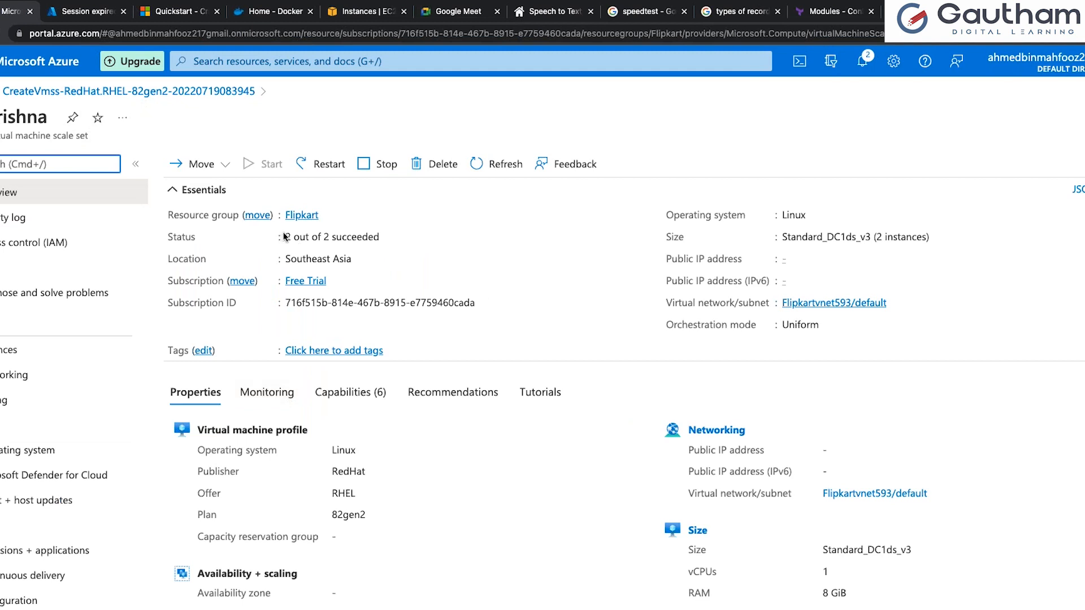
{"action": "left_click_drag", "start_coordinate": [285, 236], "coordinate": [341, 237]}
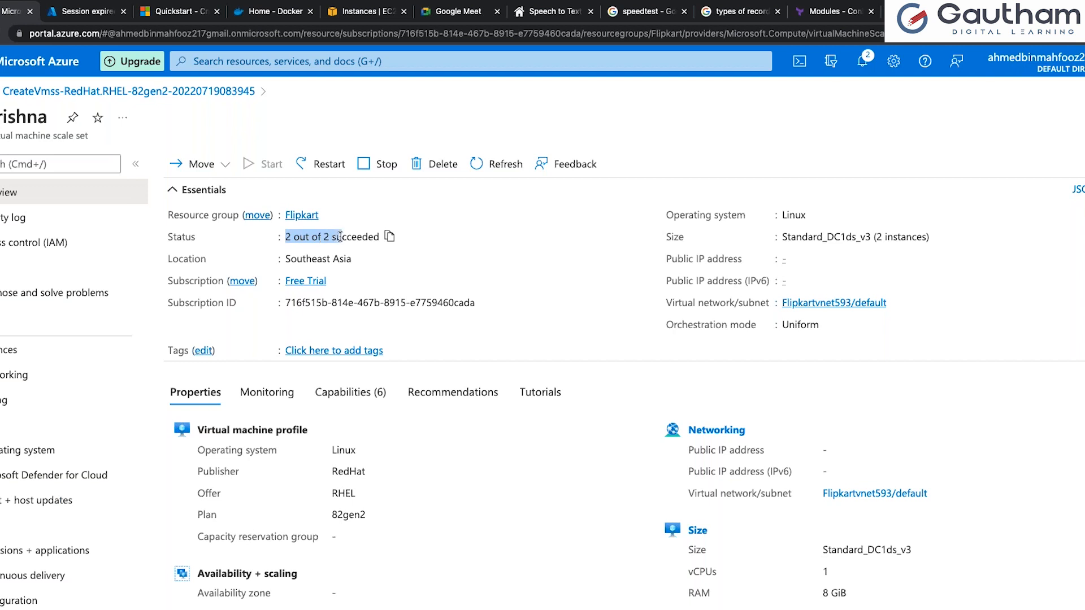
{"action": "left_click", "coordinate": [18, 361]}
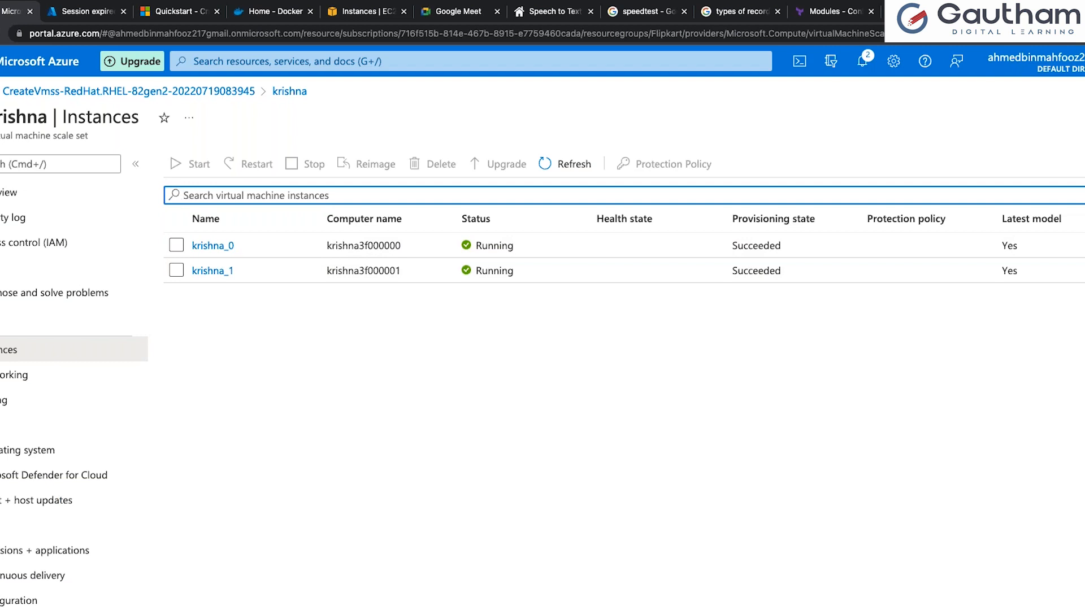
Open the Azure portal home in a new browser tab and return to the scale set's instance list.
{"action": "left_click", "coordinate": [91, 15]}
{"action": "left_click", "coordinate": [14, 11]}
{"action": "left_click", "coordinate": [23, 61], "text": "super"}
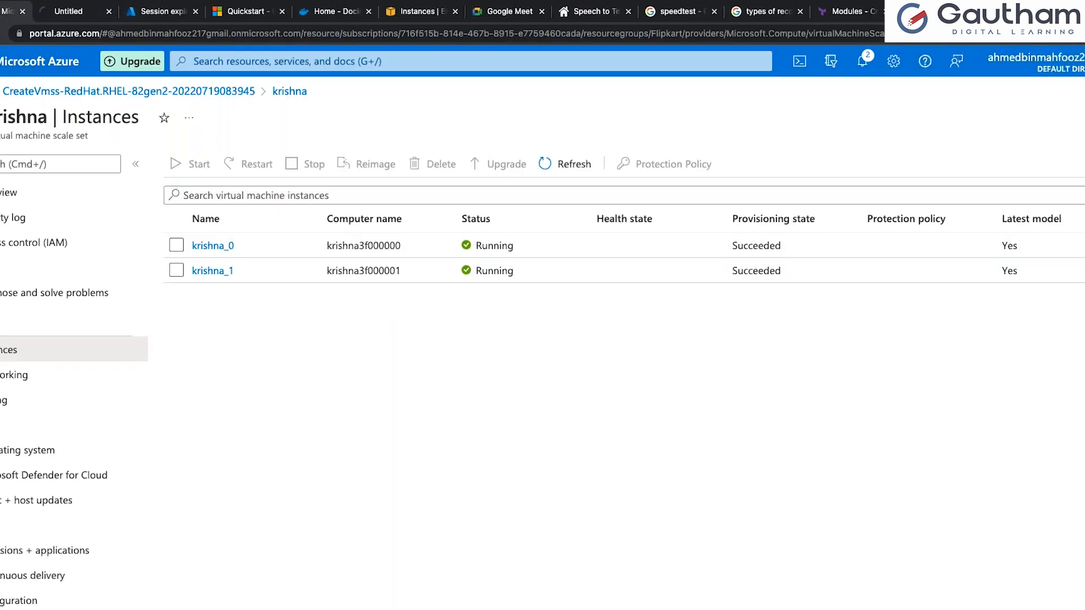
{"action": "left_click", "coordinate": [82, 17]}
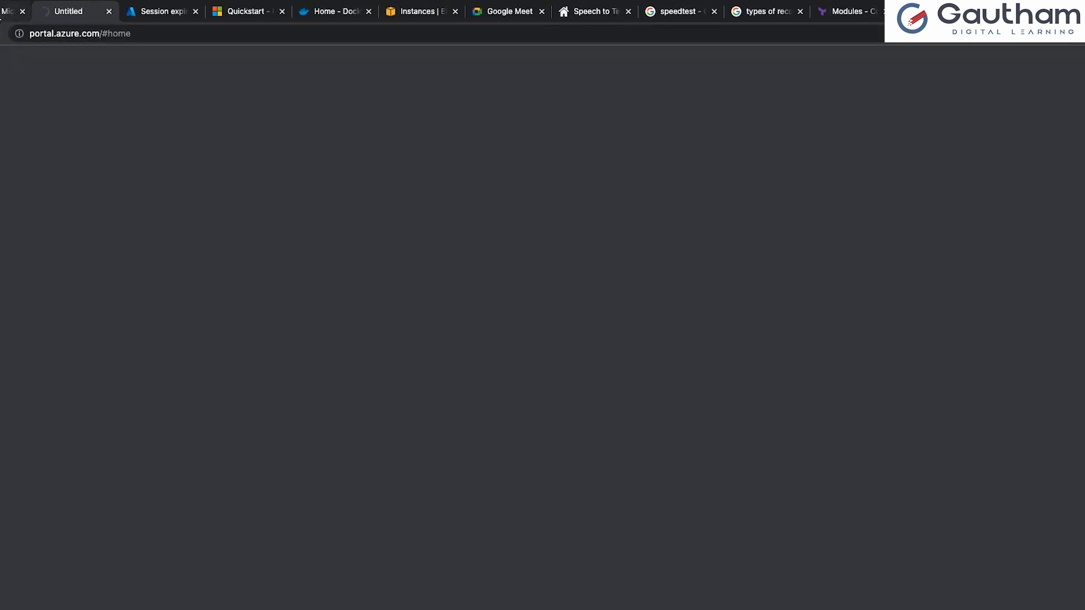
{"action": "left_click", "coordinate": [1, 14]}
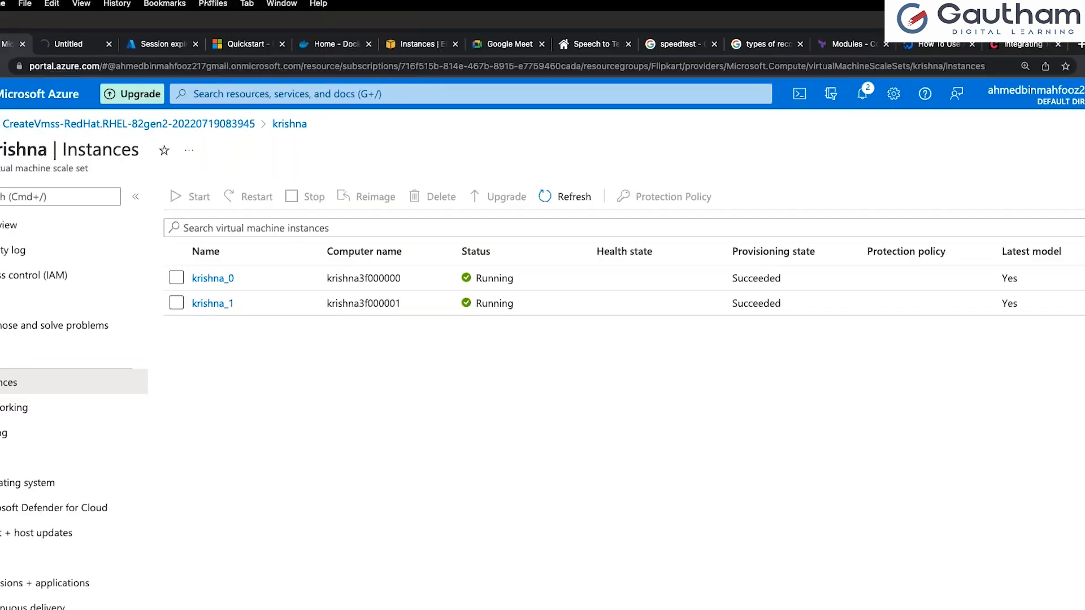
Open the first instance of the scale set, refresh its overview, and return to the instance list.
{"action": "left_click", "coordinate": [213, 245]}
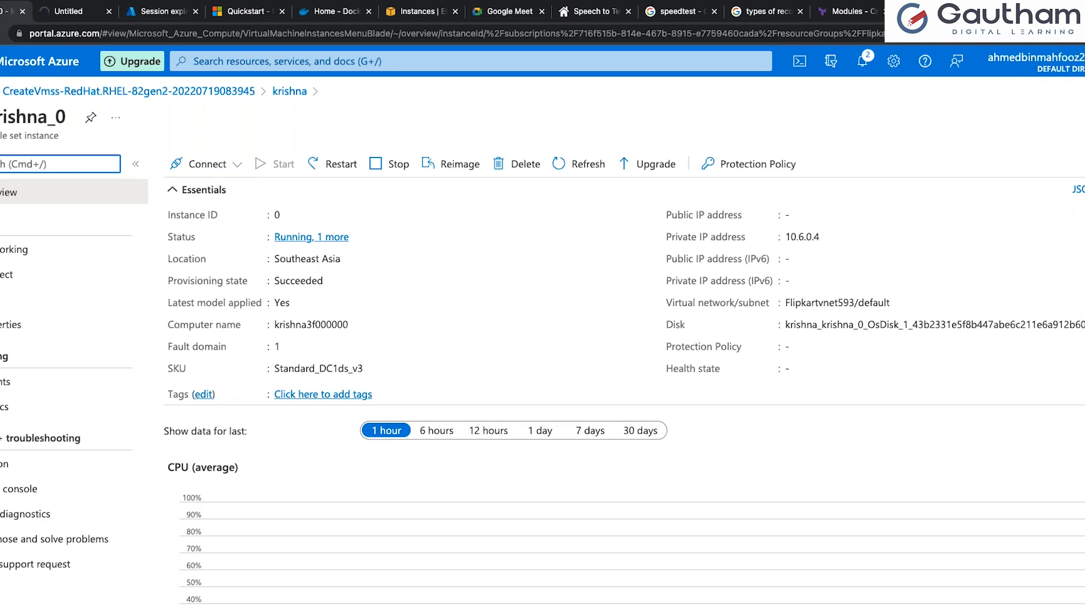
{"action": "left_click", "coordinate": [582, 164]}
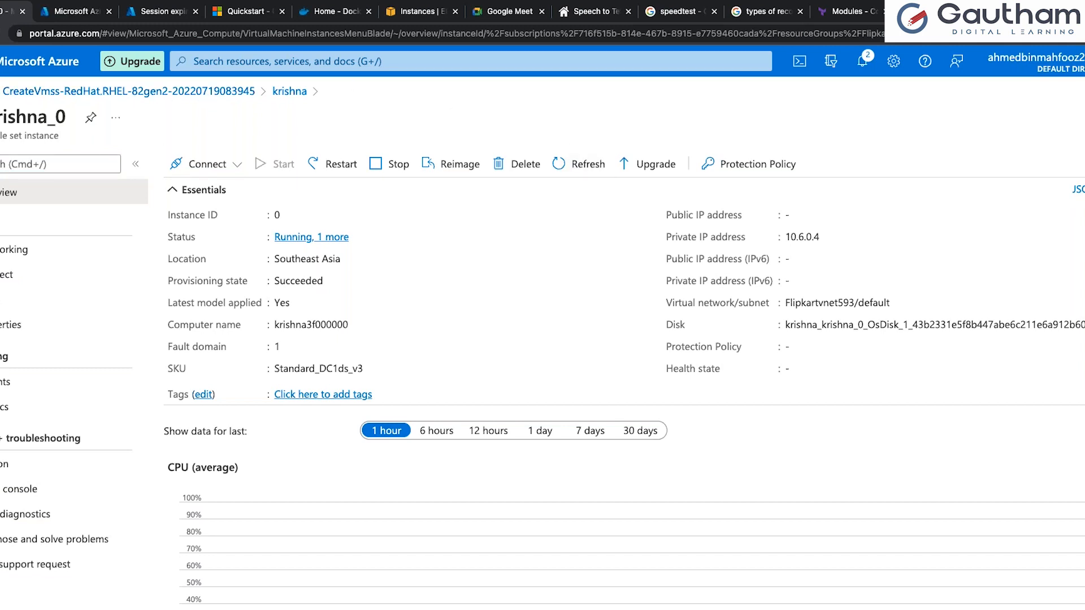
{"action": "left_click", "coordinate": [2, 34]}
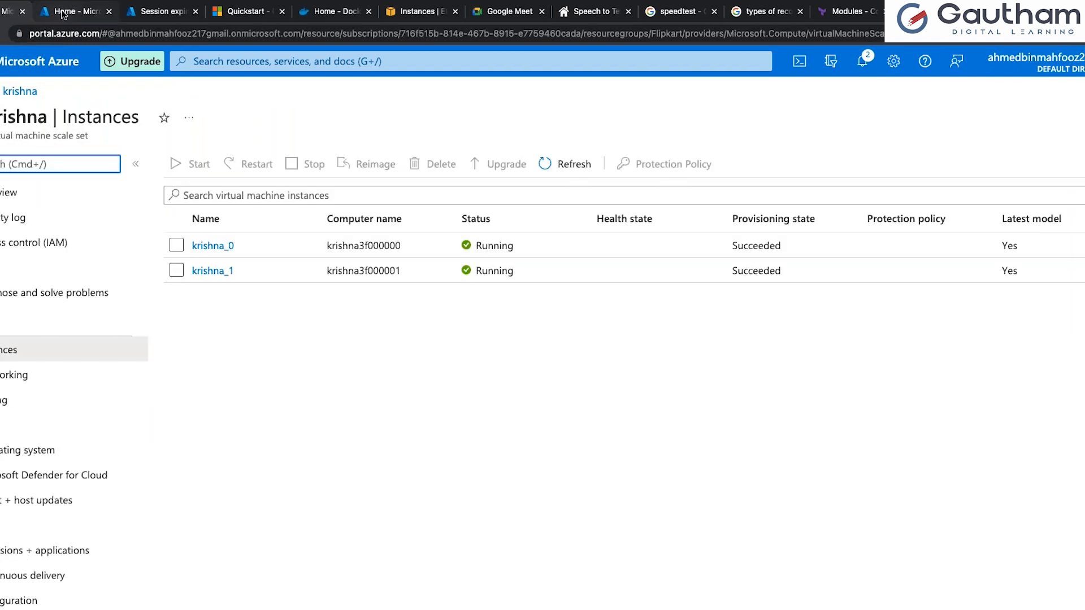
View the standalone virtual machine mghj_77214dcd in the other portal tab and return to the scale set's instances.
{"action": "left_click", "coordinate": [64, 13]}
{"action": "left_click", "coordinate": [332, 452]}
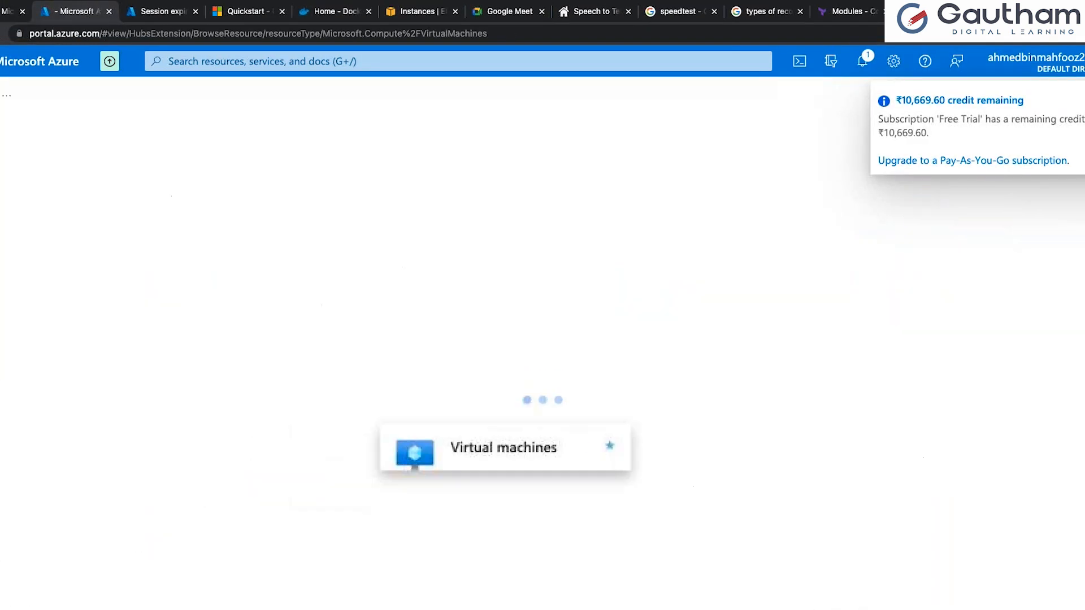
{"action": "left_click", "coordinate": [52, 288]}
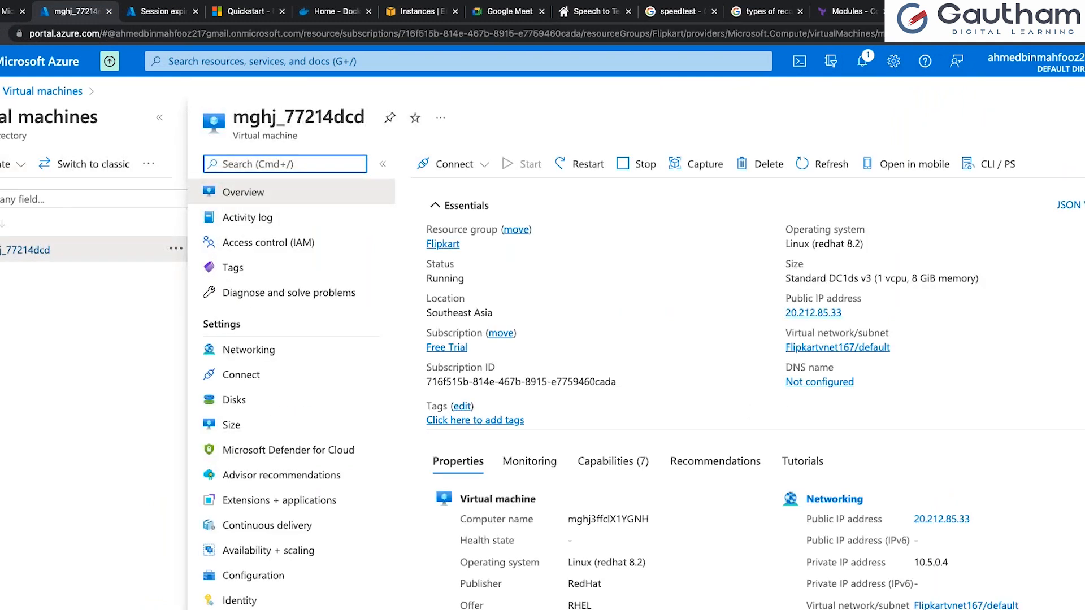
{"action": "left_click", "coordinate": [7, 11]}
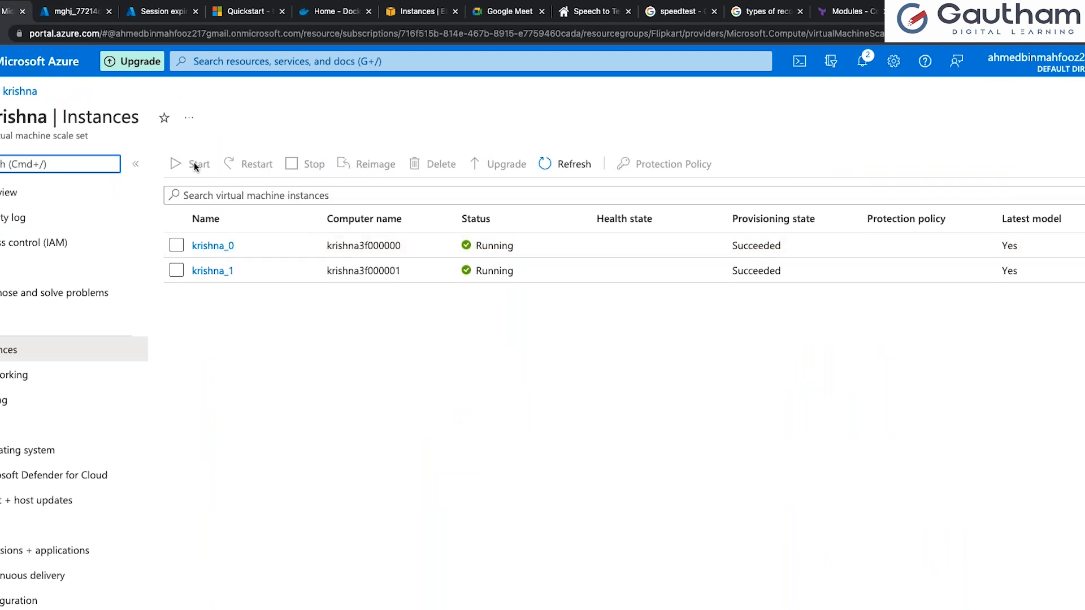
Review the scale set's scaling configuration, including its scale-in policy and the default profile's autoscale rules.
{"action": "left_click", "coordinate": [35, 406]}
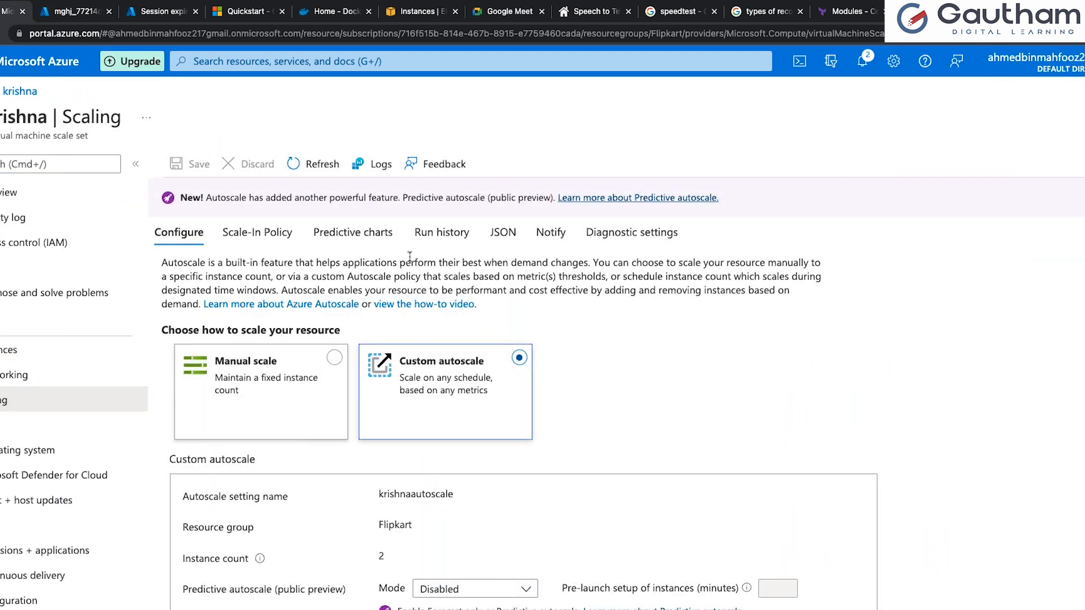
{"action": "left_click", "coordinate": [264, 232]}
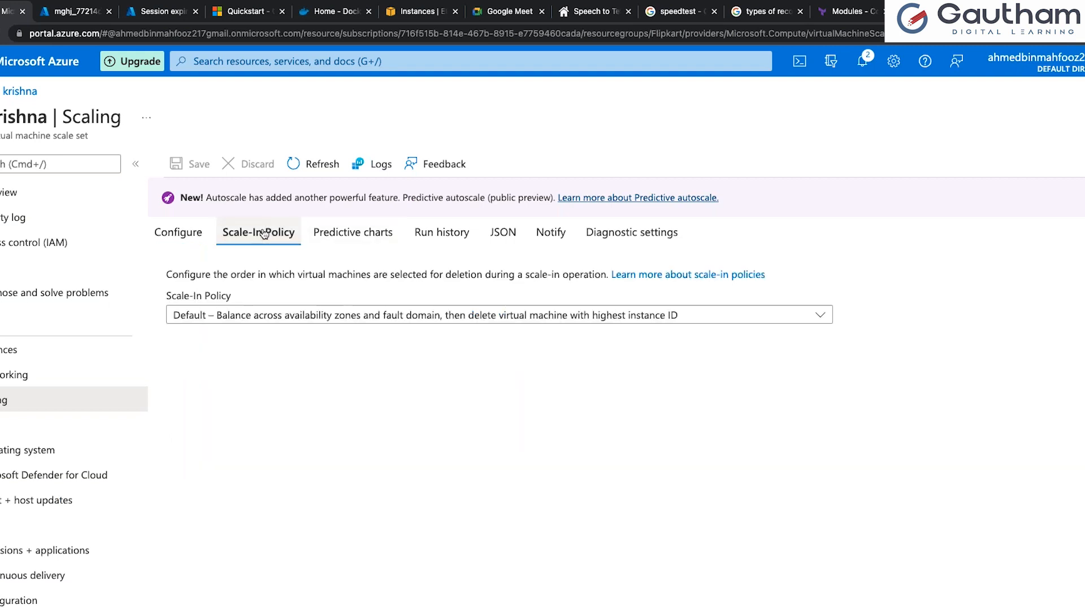
{"action": "left_click", "coordinate": [179, 238]}
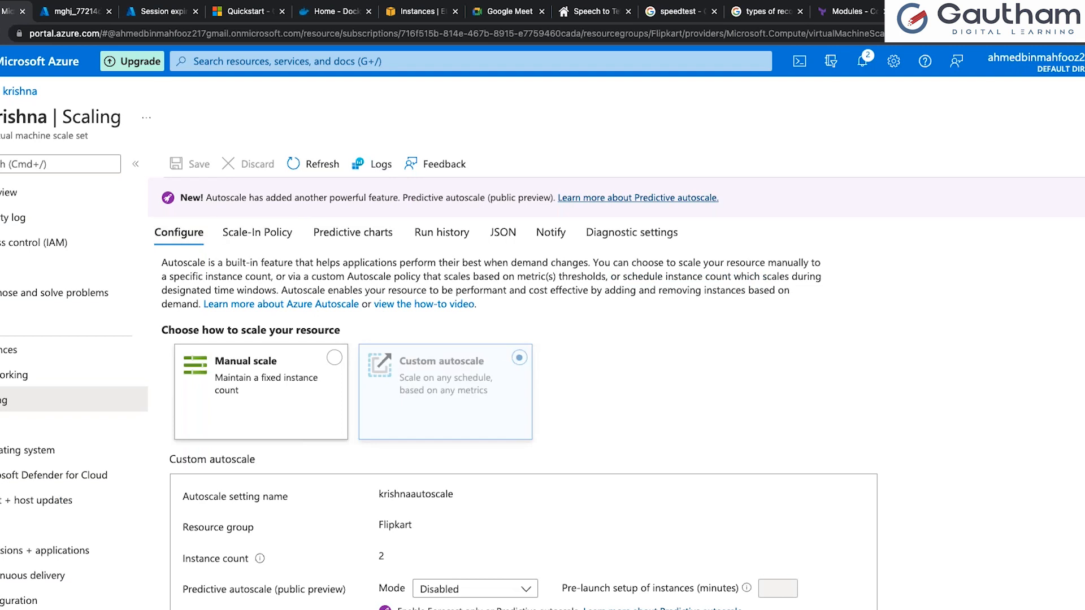
{"action": "scroll", "coordinate": [524, 393], "scroll_direction": "down", "scroll_amount": 6}
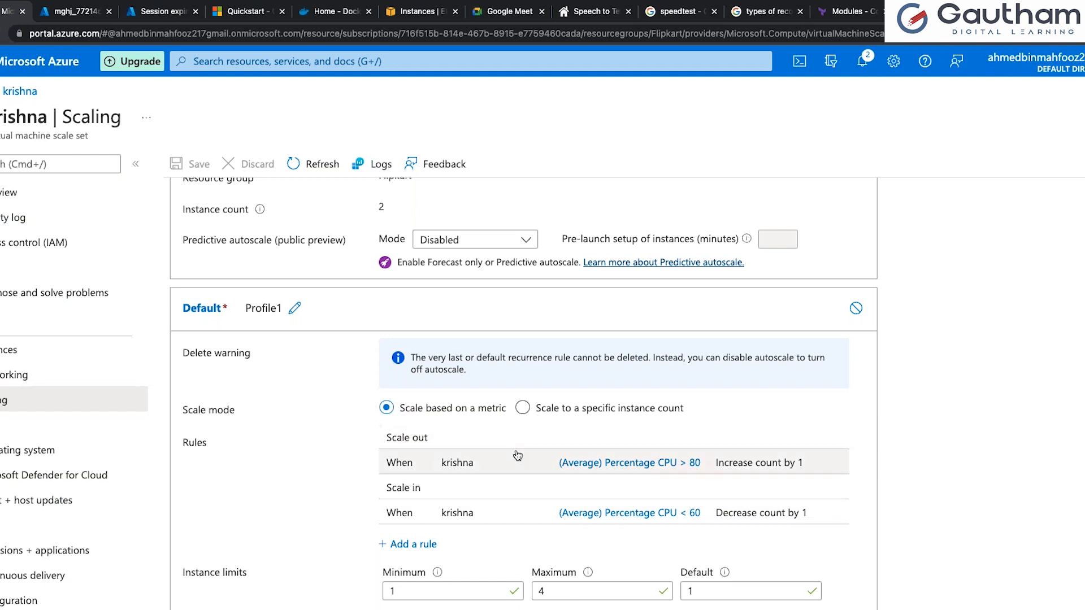
Open and close the default profile's name for editing, and set its scale mode to Scale to a specific instance count.
{"action": "left_click", "coordinate": [295, 307]}
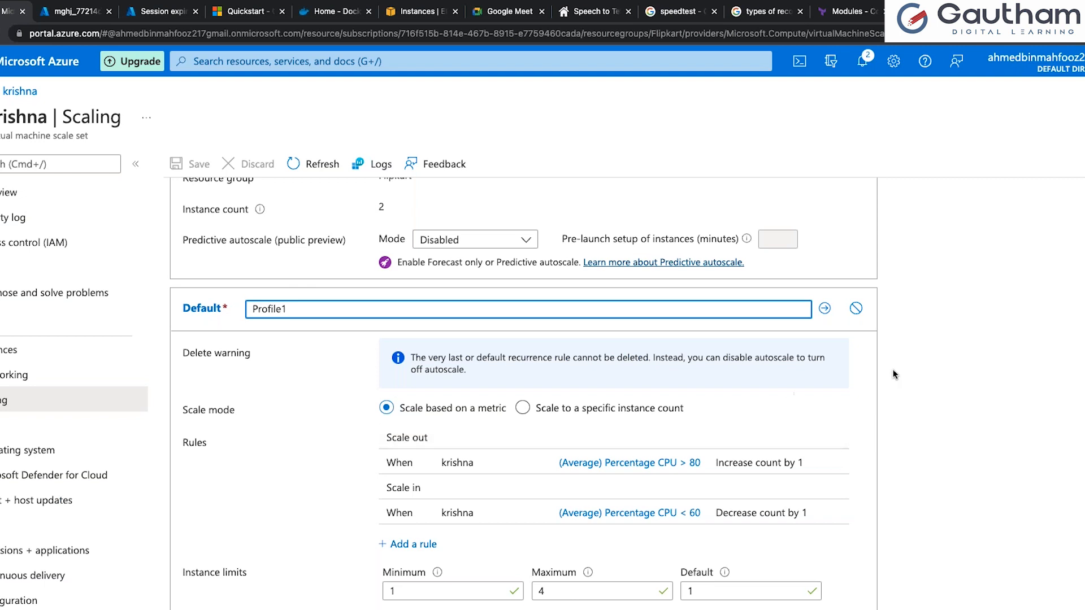
{"action": "left_click", "coordinate": [824, 308]}
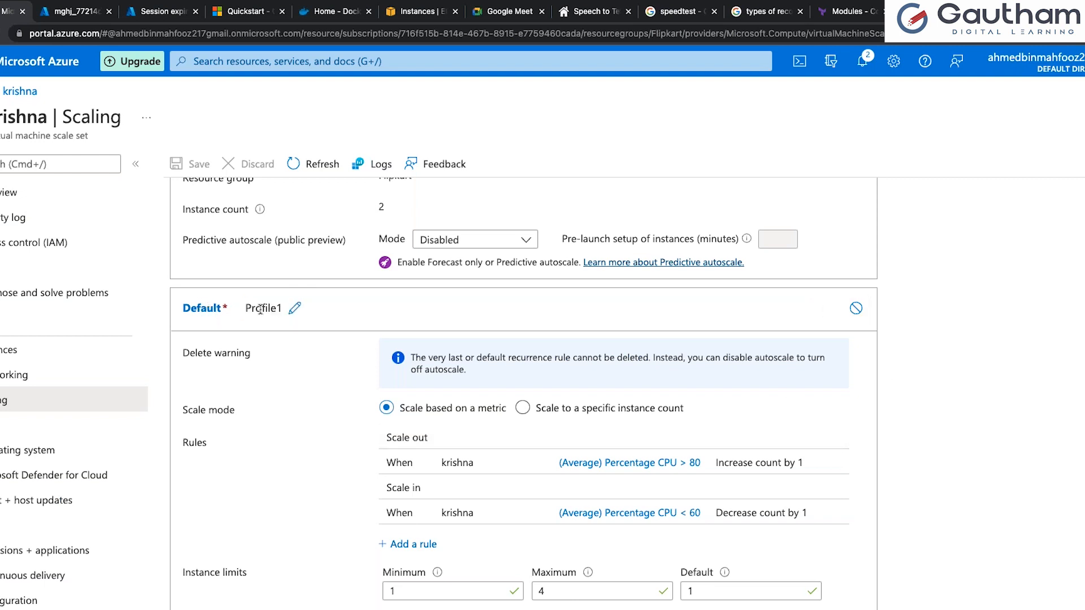
{"action": "left_click", "coordinate": [523, 408]}
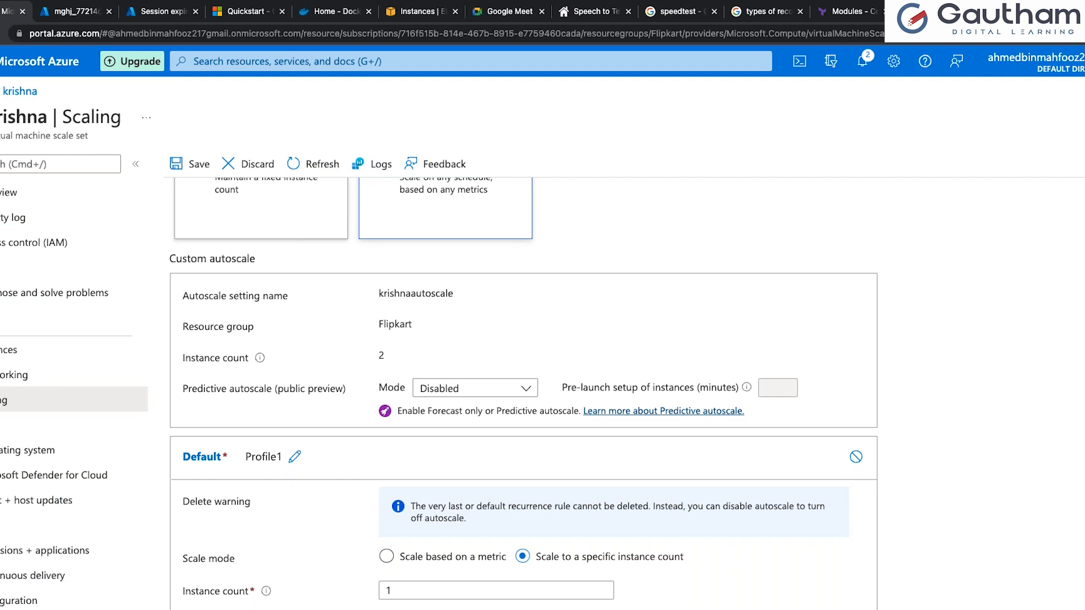
Examine the available scale-in policy options, keep the Default policy, and return to the autoscale configuration.
{"action": "scroll", "coordinate": [276, 255], "scroll_direction": "up", "scroll_amount": 1}
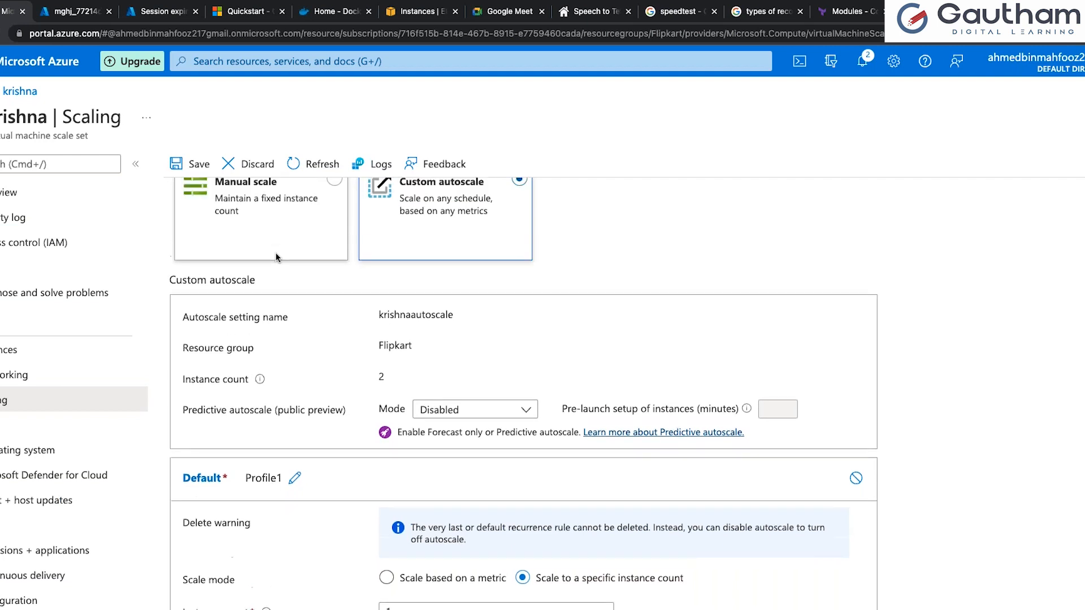
{"action": "scroll", "coordinate": [277, 257], "scroll_direction": "up", "scroll_amount": 3}
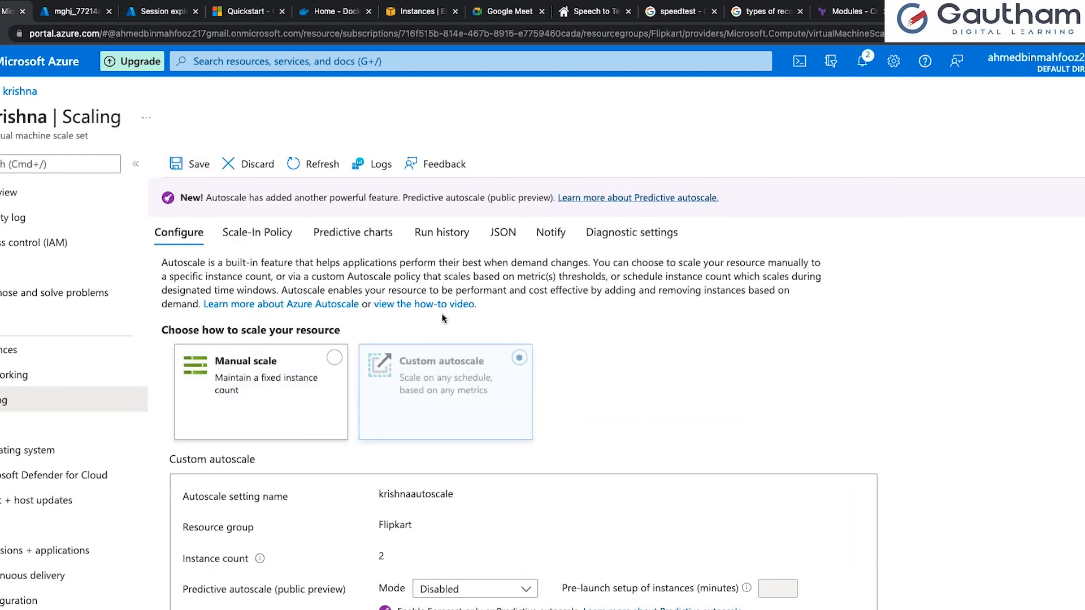
{"action": "double_click", "coordinate": [256, 241]}
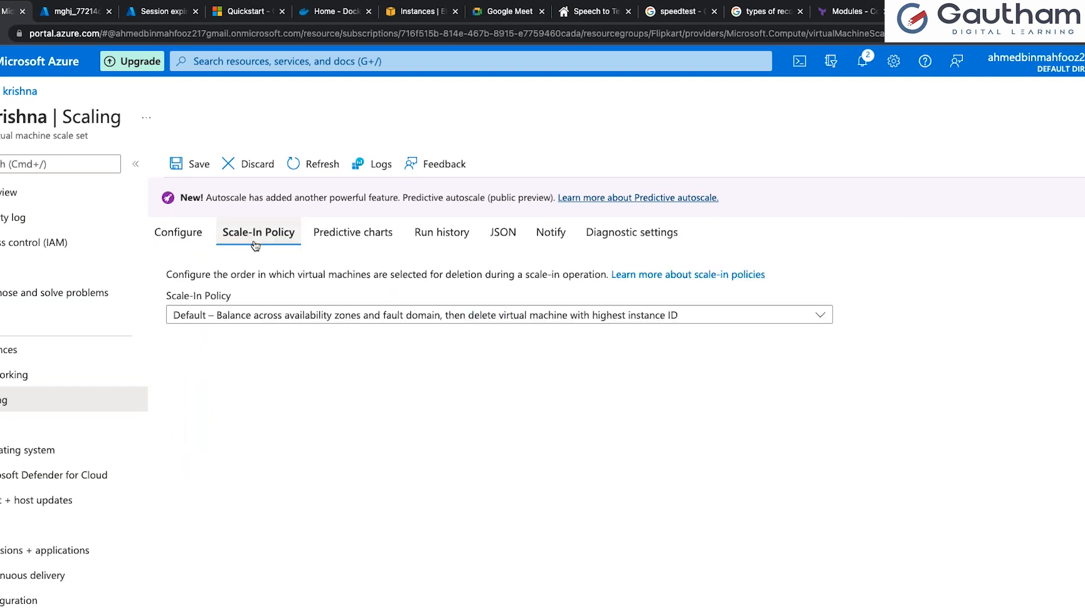
{"action": "left_click", "coordinate": [348, 320]}
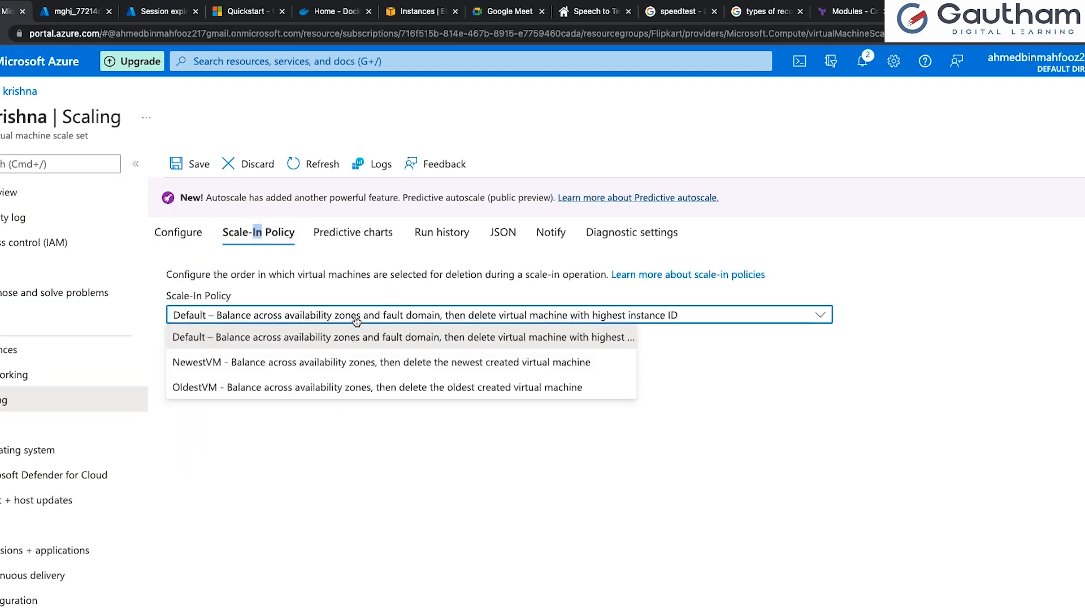
{"action": "left_click", "coordinate": [282, 334]}
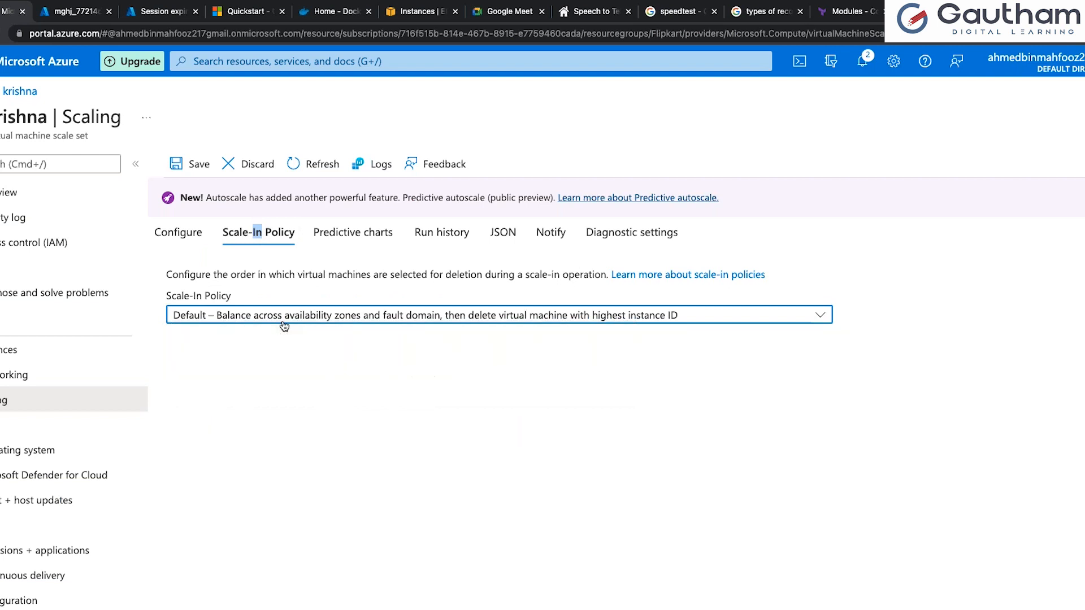
{"action": "left_click", "coordinate": [284, 321]}
{"action": "left_click", "coordinate": [284, 321]}
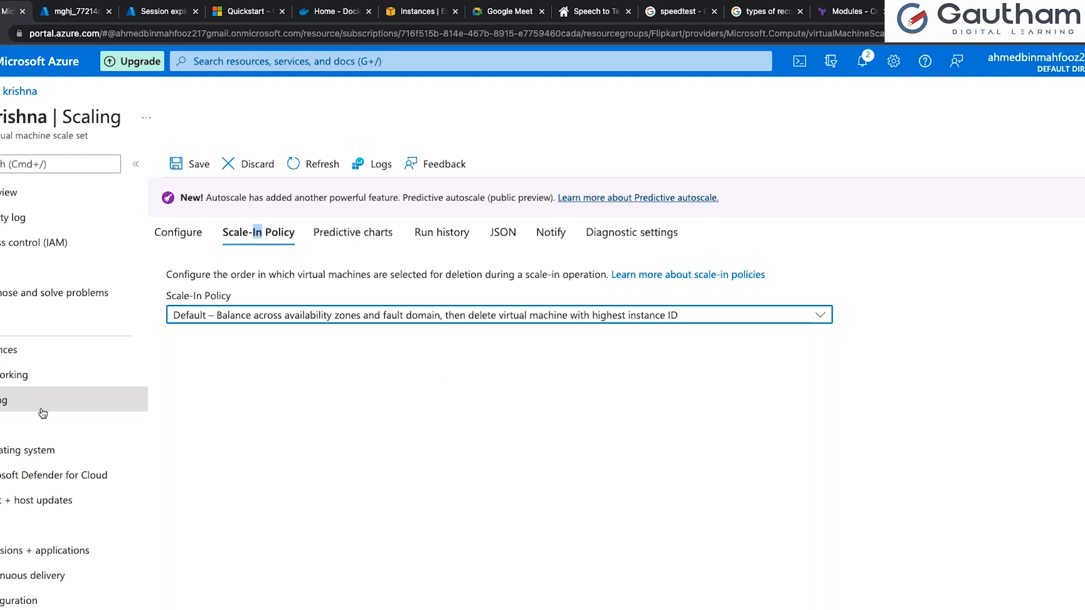
{"action": "left_click", "coordinate": [22, 410]}
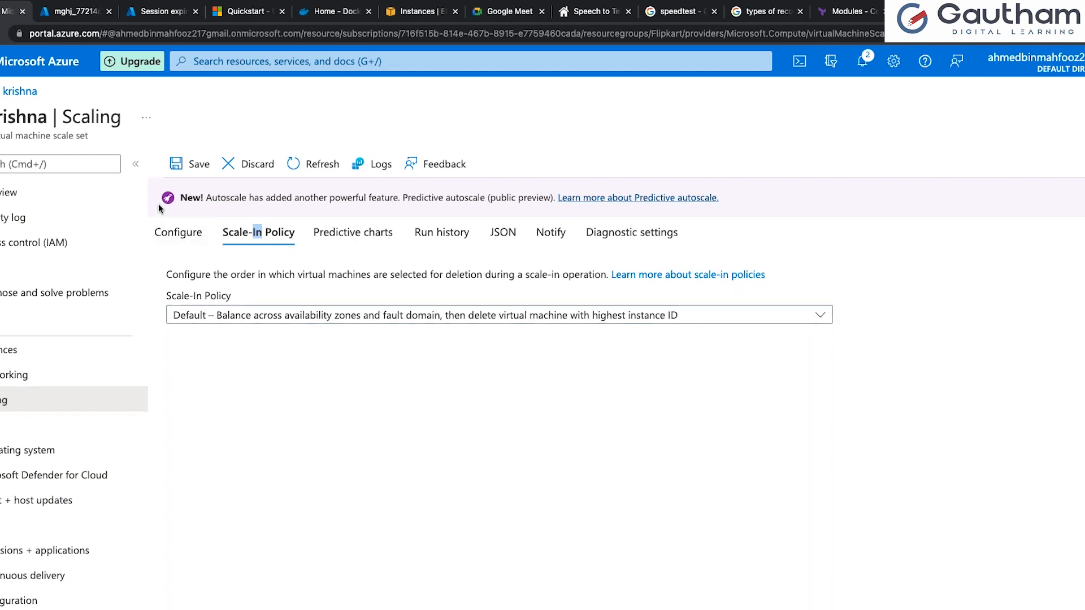
{"action": "left_click", "coordinate": [168, 232]}
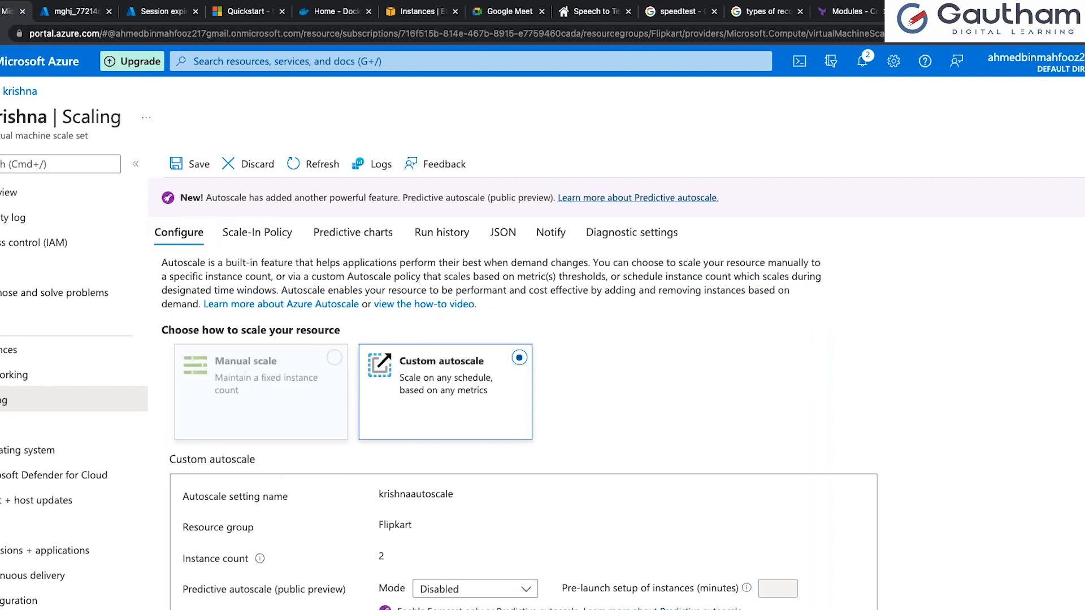
Check the scale set's activity log and overview, and switch to the scale set diagram in the paint application.
{"action": "left_click", "coordinate": [17, 217]}
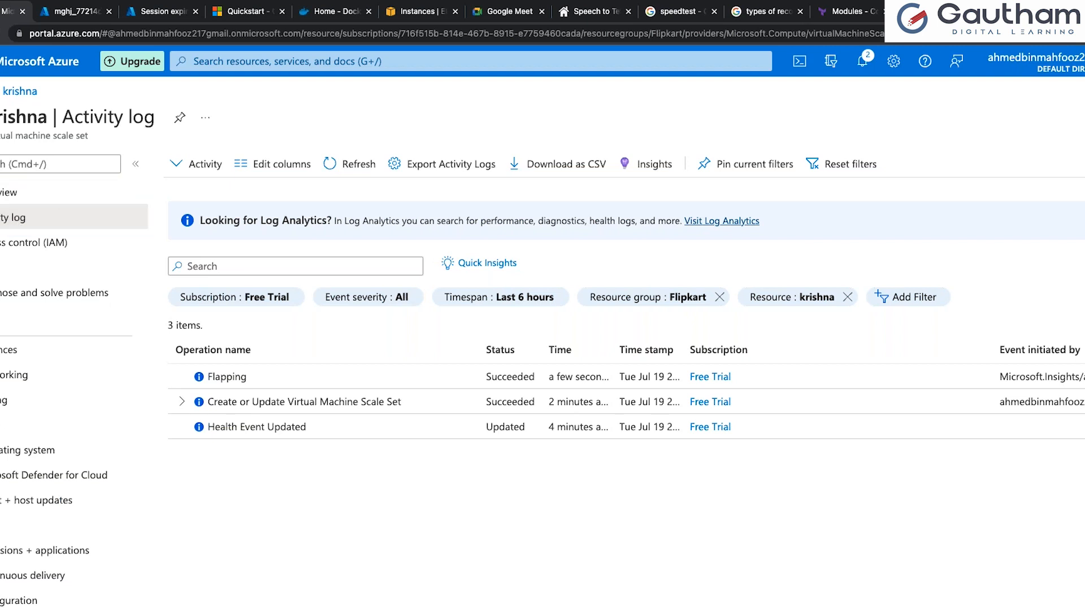
{"action": "left_click", "coordinate": [7, 201]}
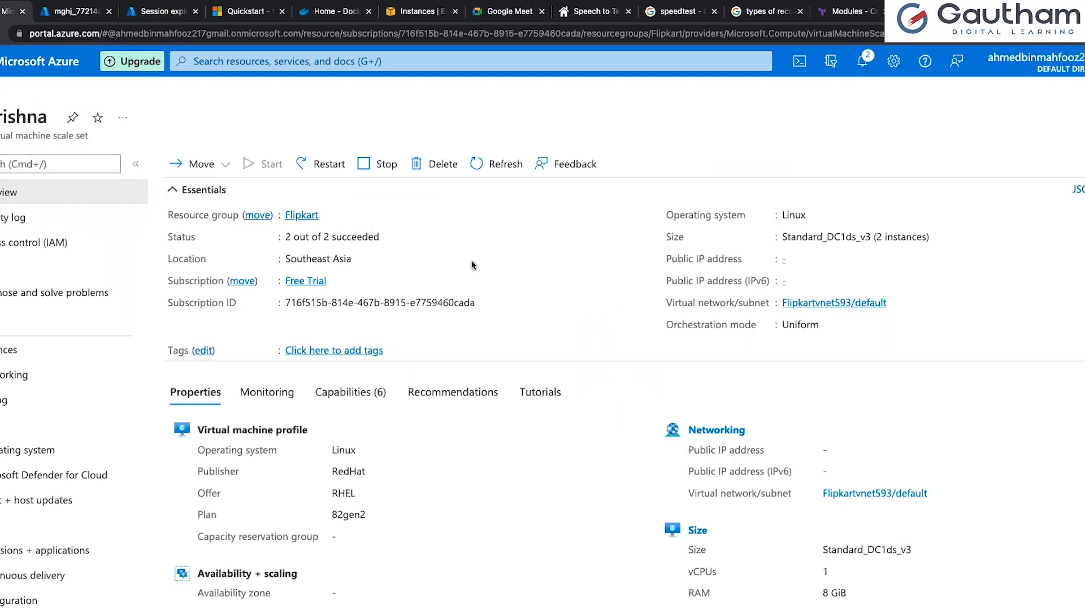
{"action": "double_click", "coordinate": [788, 215]}
{"action": "key", "text": "super+Tab"}
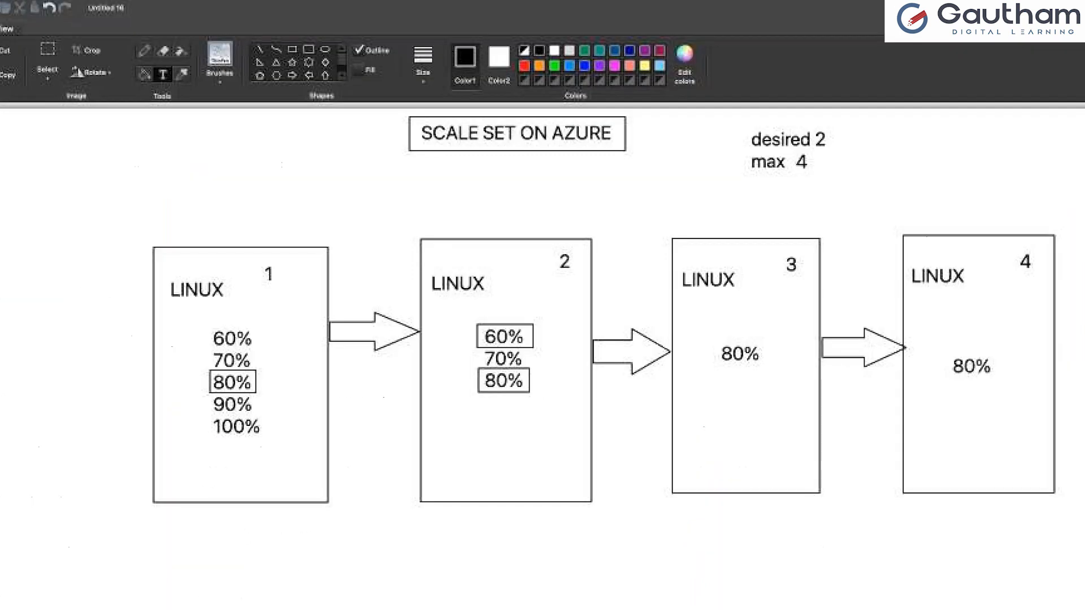